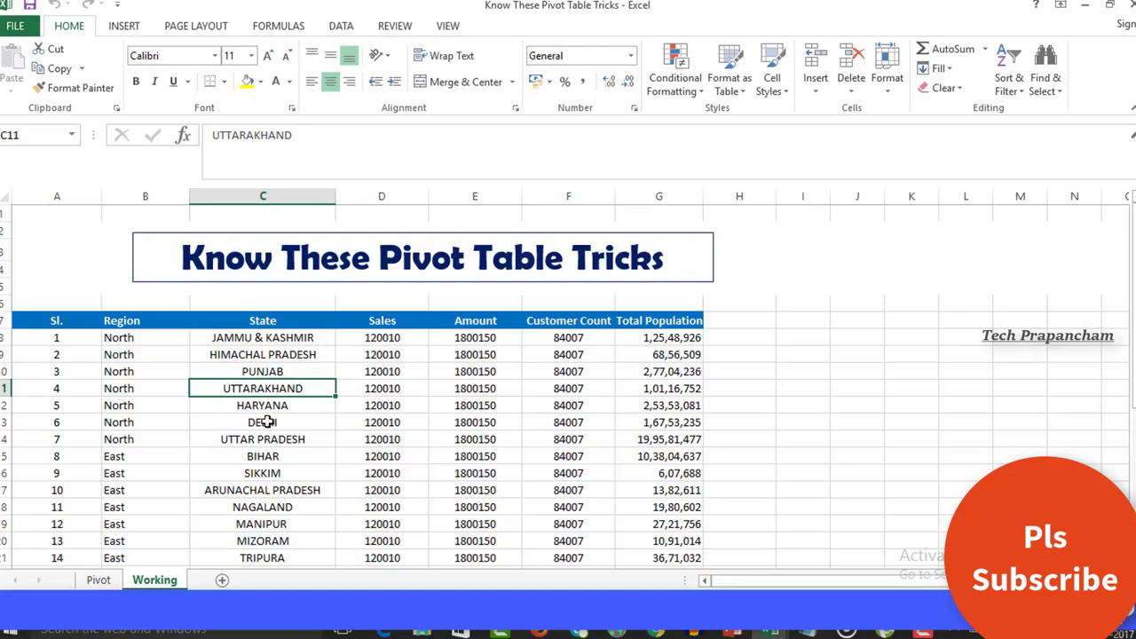
Switch to the Pivot sheet to view its pivot table of Sales, Amount and Customer Count by region.
left_click(99, 579)
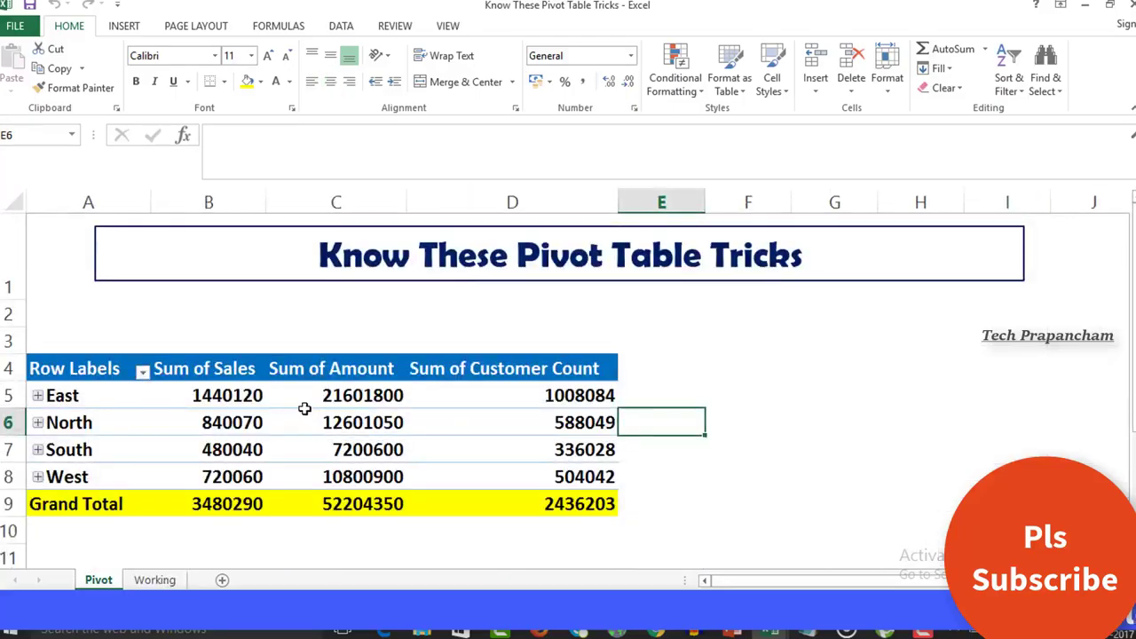
left_click(845, 420)
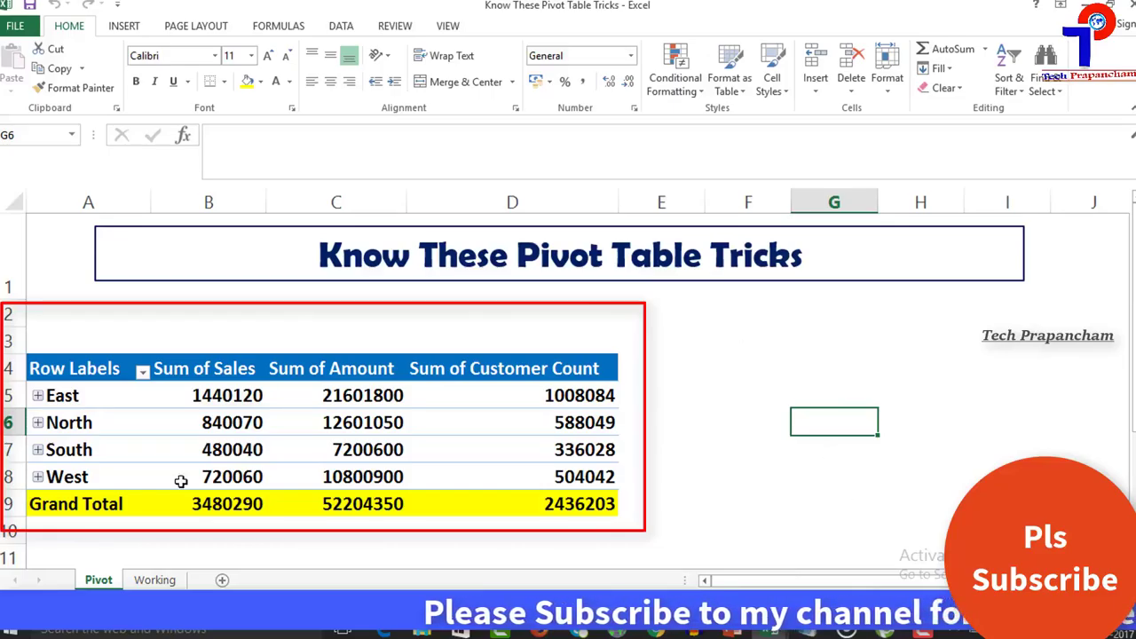
Switch to the Working sheet and scroll through the state-wise data, noting HARYANA's Sales value.
left_click(155, 579)
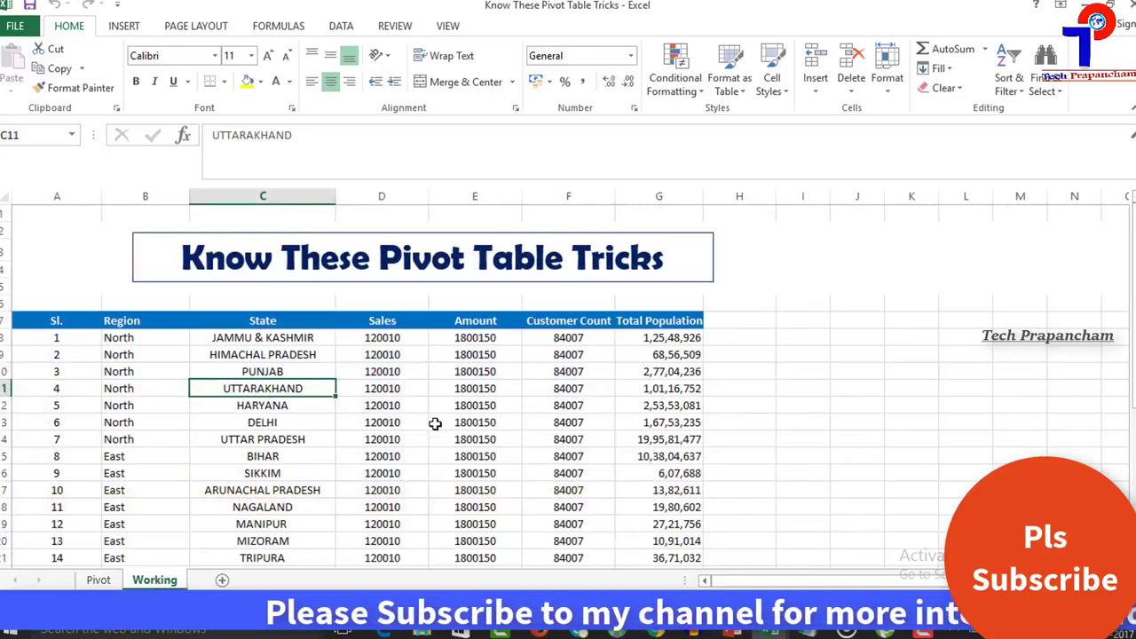
scroll(429, 434, "down", 2)
scroll(429, 435, "down", 2)
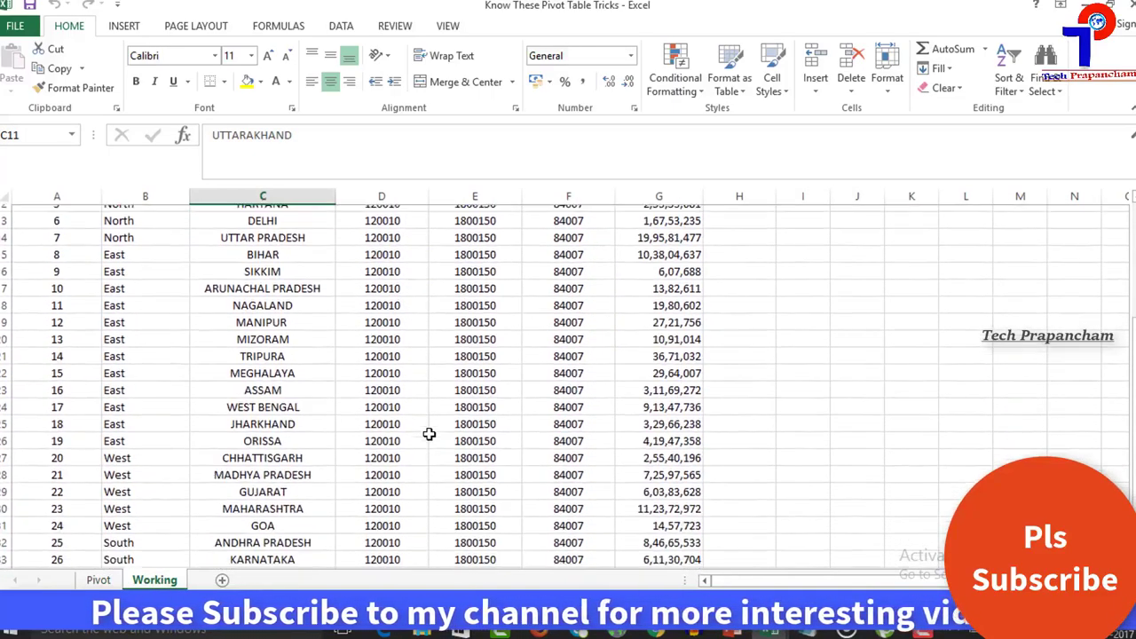
scroll(429, 434, "down", 1)
scroll(429, 434, "down", 2)
scroll(429, 434, "up", 2)
scroll(428, 434, "up", 3)
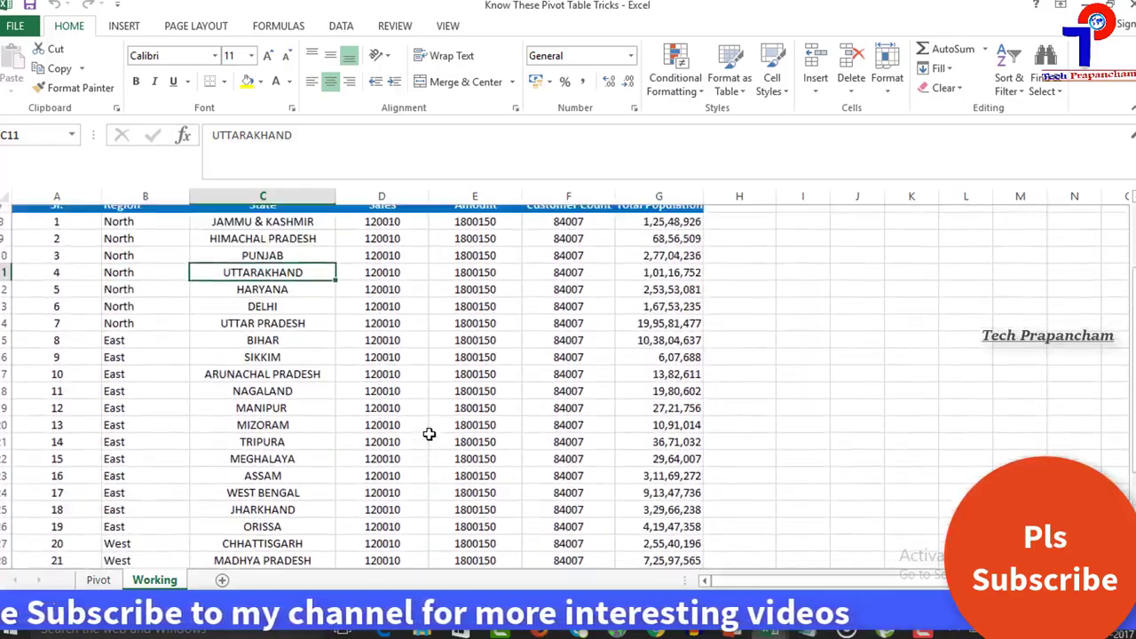
scroll(401, 429, "up", 2)
left_click(386, 406)
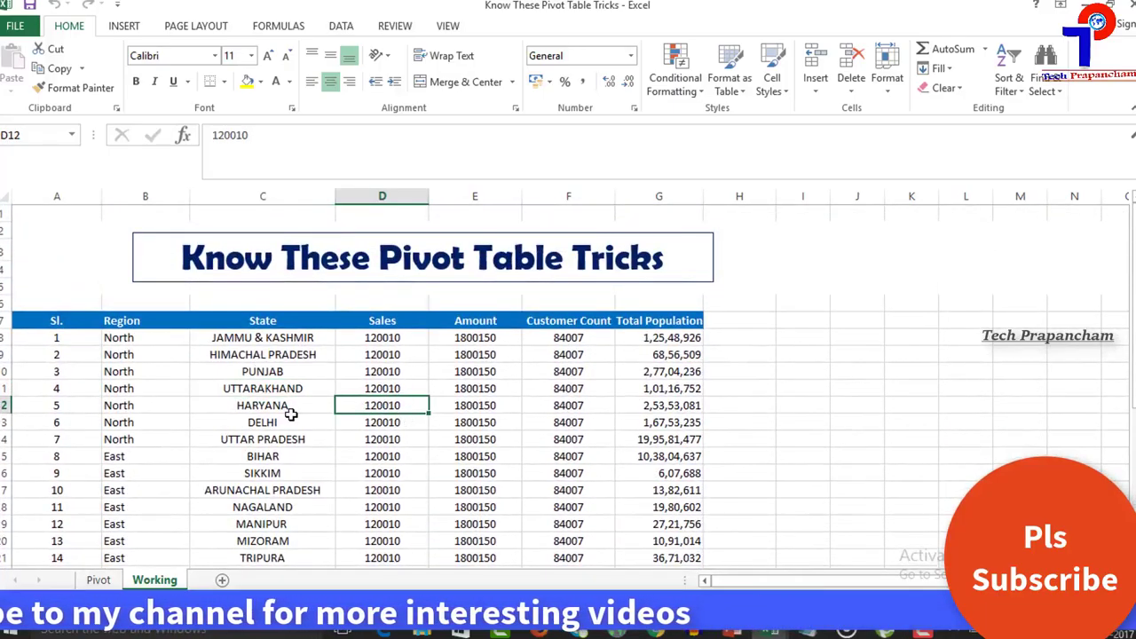
Review the Sales, Amount, Customer Count and Total Population columns and the Customer Count formula in F13.
scroll(268, 399, "down", 1)
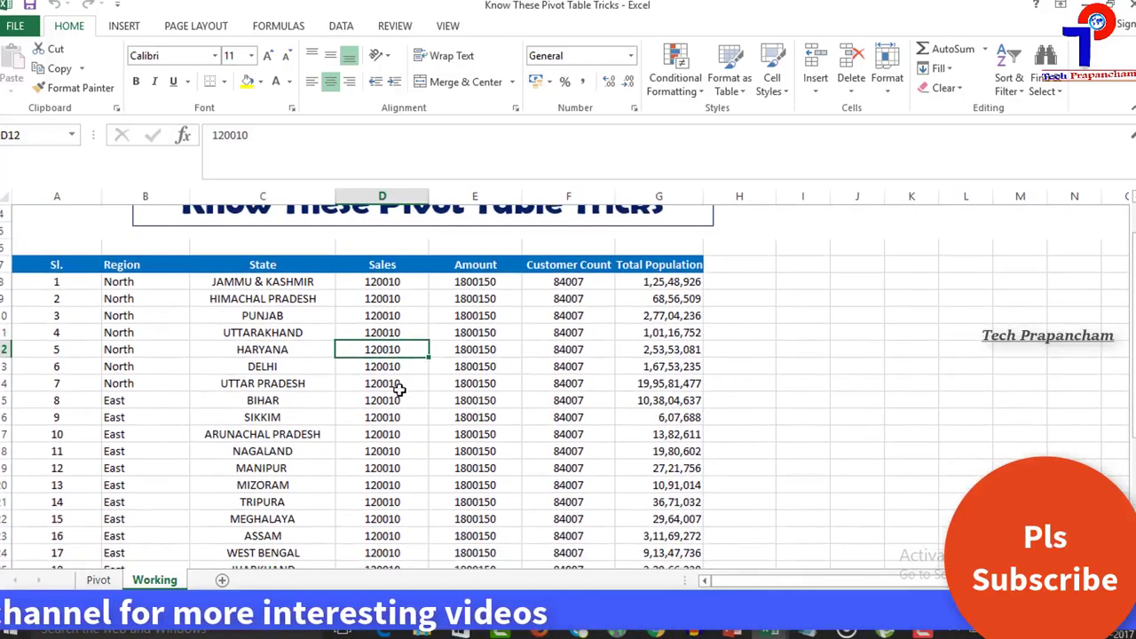
scroll(392, 405, "up", 1)
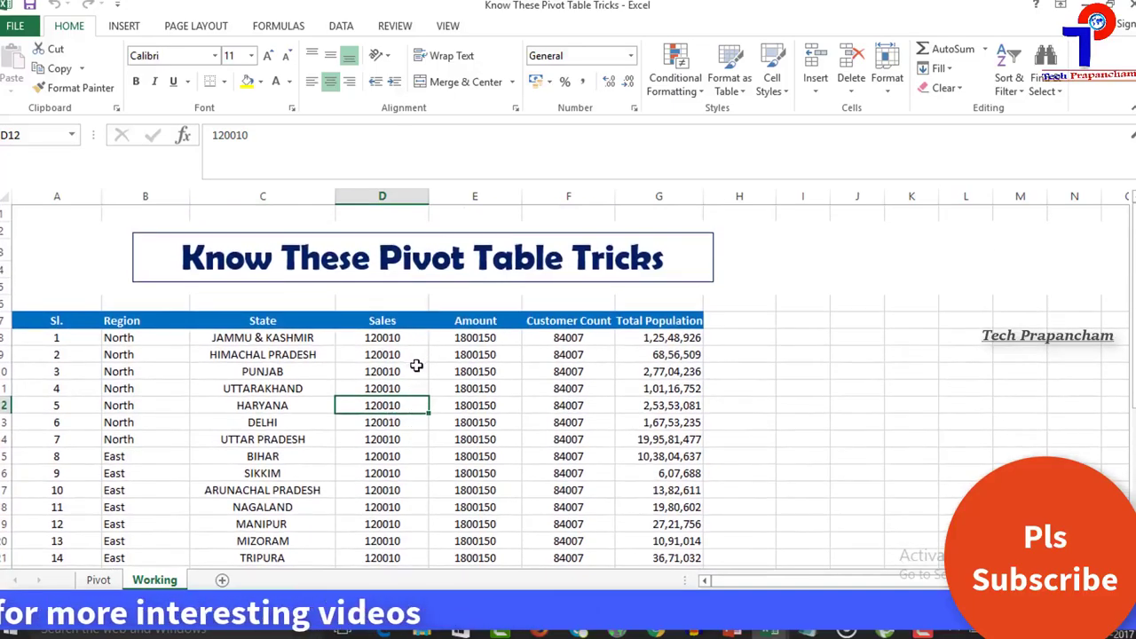
scroll(356, 367, "down", 3)
scroll(356, 367, "down", 2)
scroll(356, 368, "down", 1)
scroll(356, 367, "up", 2)
scroll(356, 368, "up", 4)
left_click(391, 320)
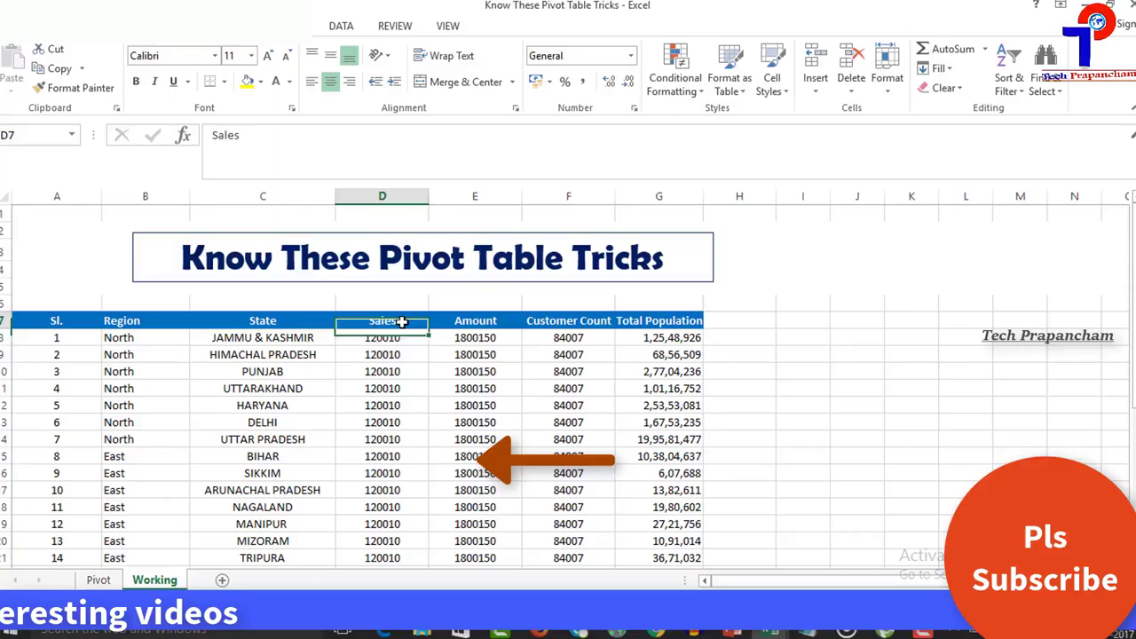
left_click(475, 321)
left_click(605, 324)
left_click(693, 324)
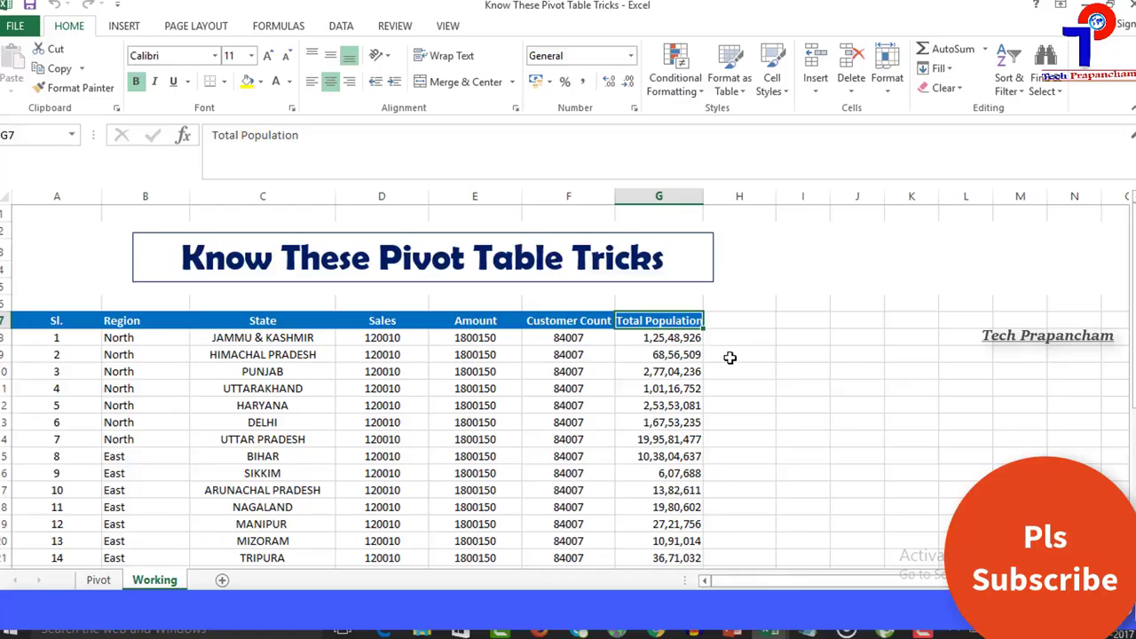
left_click(606, 425)
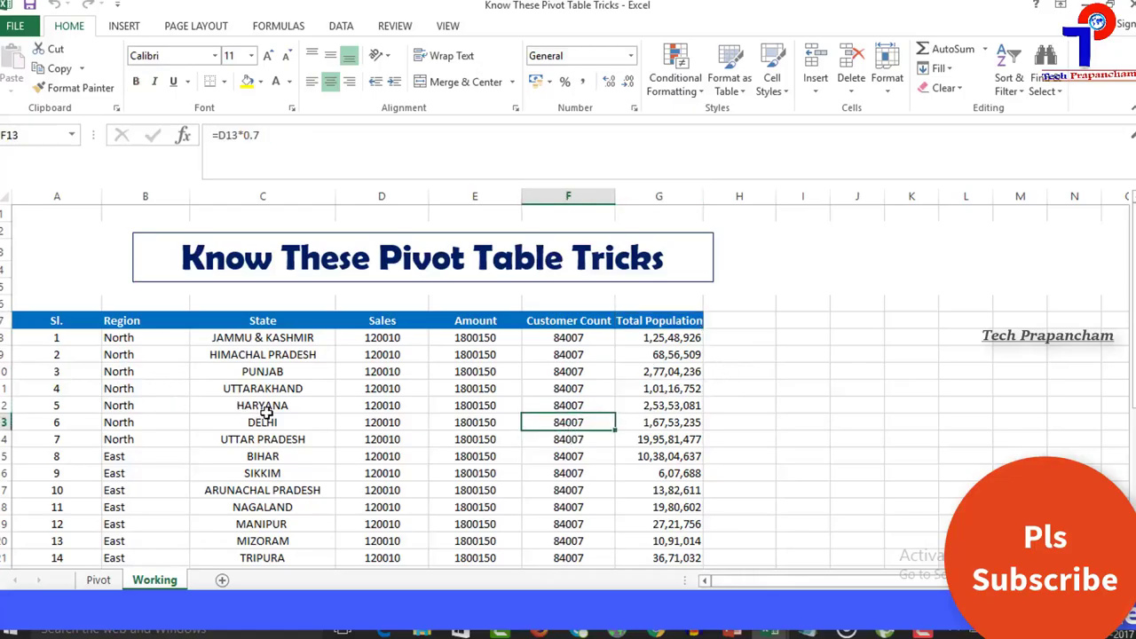
Switch to the Insert ribbon with its table, pivot table and chart commands.
left_click(125, 27)
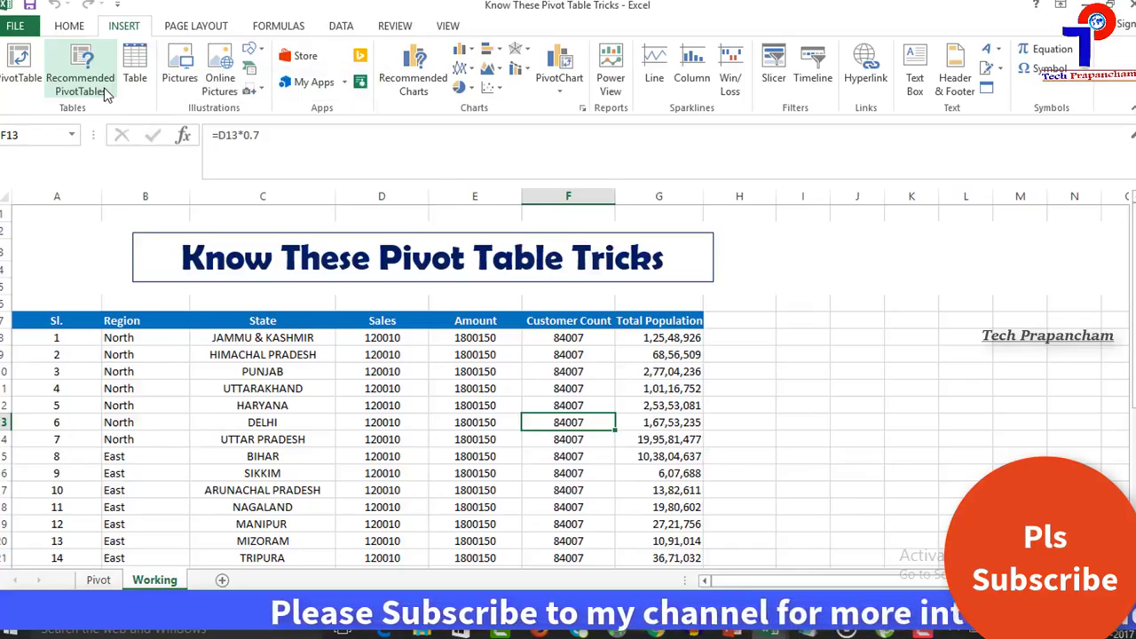
Open Recommended PivotTables and scroll to the Sum of Sales, Amount and Customer Count by Region option.
left_click(105, 94)
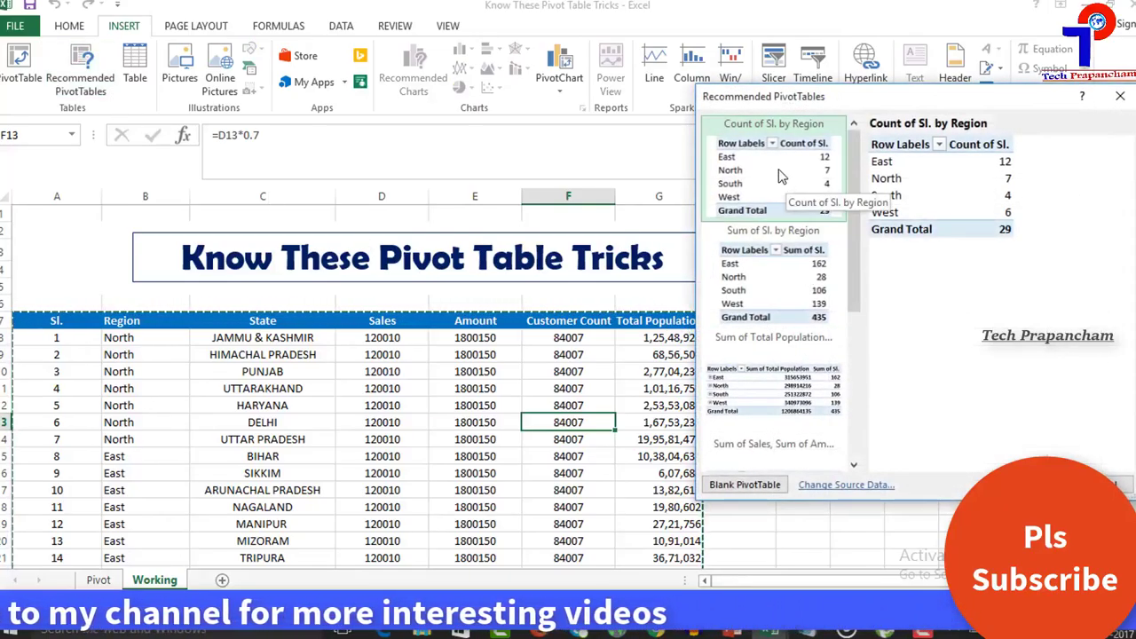
scroll(803, 227, "down", 3)
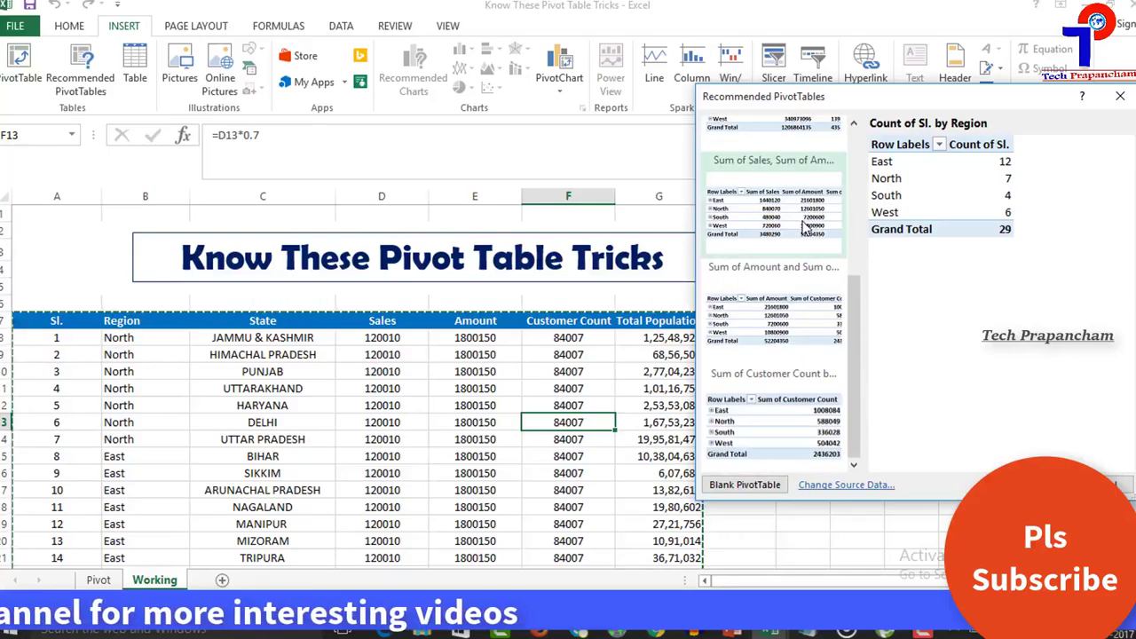
scroll(804, 226, "up", 3)
mouse_move(854, 202)
left_mouse_down()
mouse_move(854, 357)
mouse_move(861, 288)
left_mouse_up()
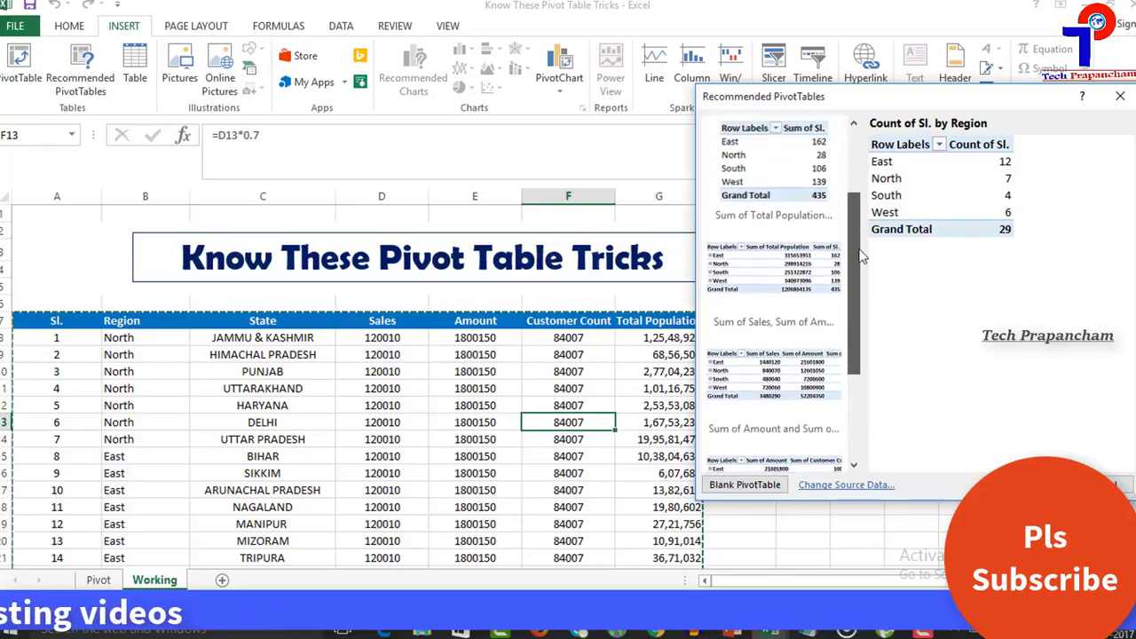
left_click_drag(861, 288, 858, 191)
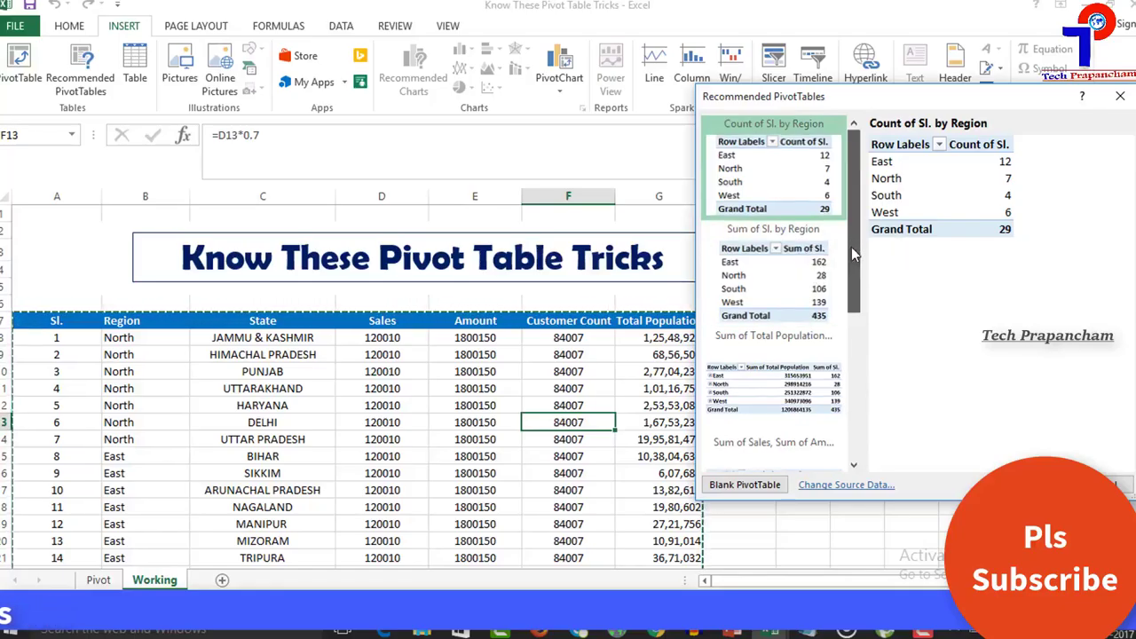
left_click_drag(851, 247, 851, 285)
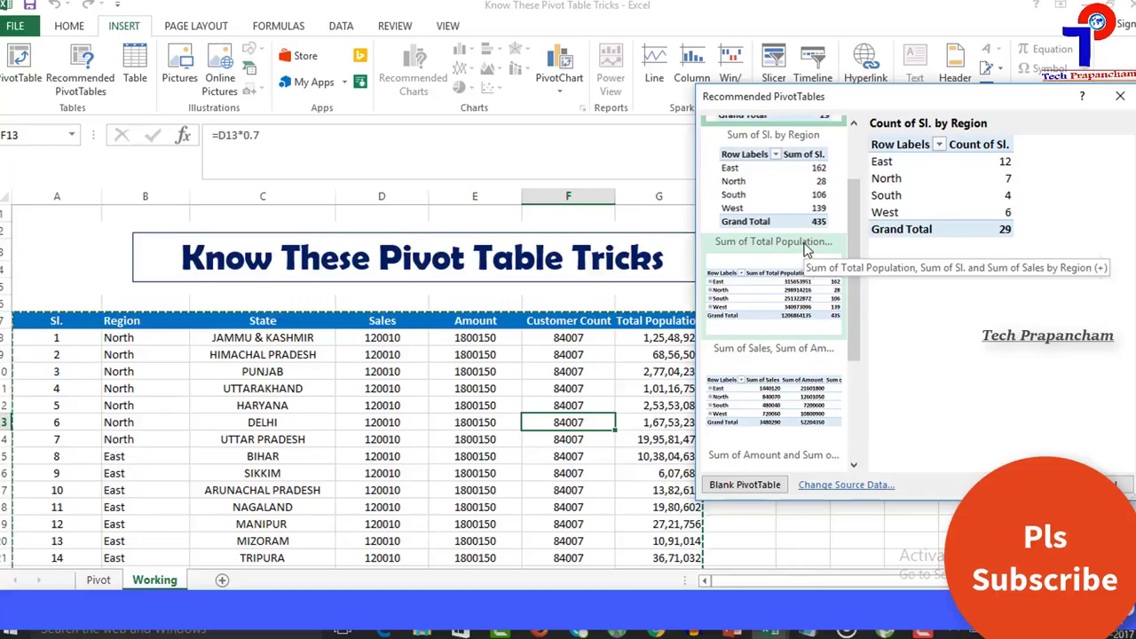
scroll(853, 270, "down", 2)
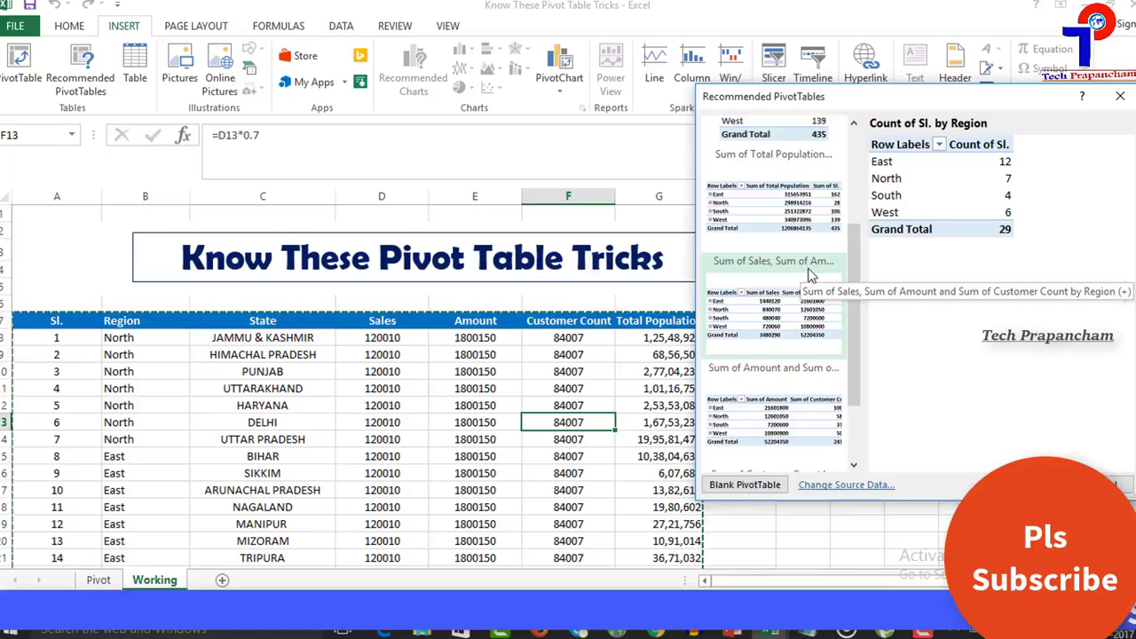
left_click_drag(850, 270, 852, 310)
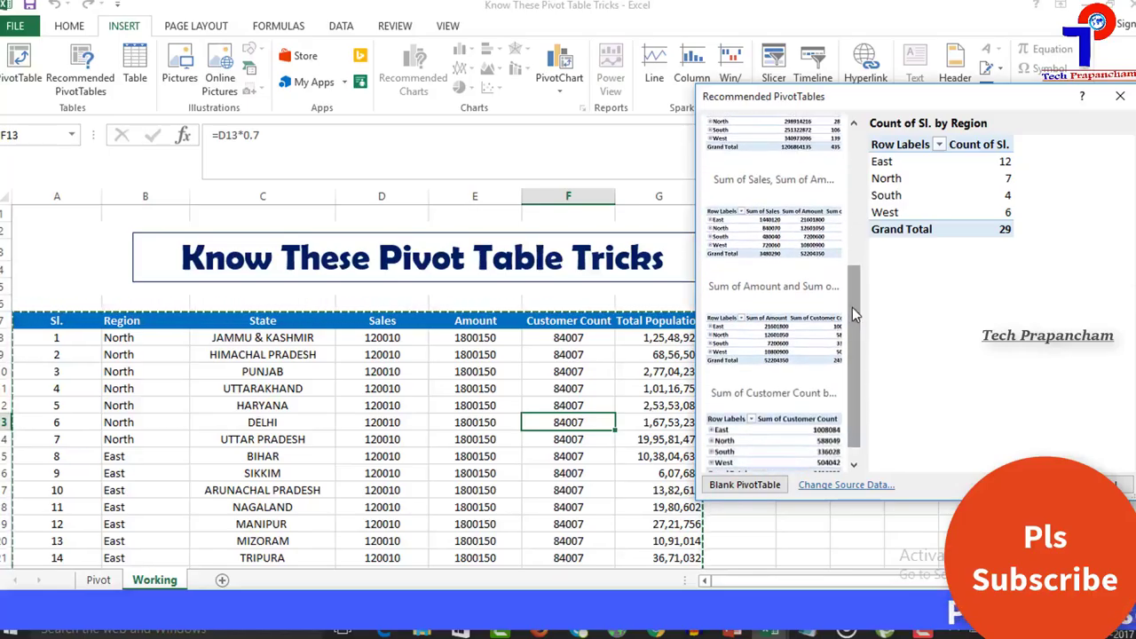
Create the recommended pivot table summing Sales, Amount and Customer Count by Region on a new sheet.
double_click(787, 226)
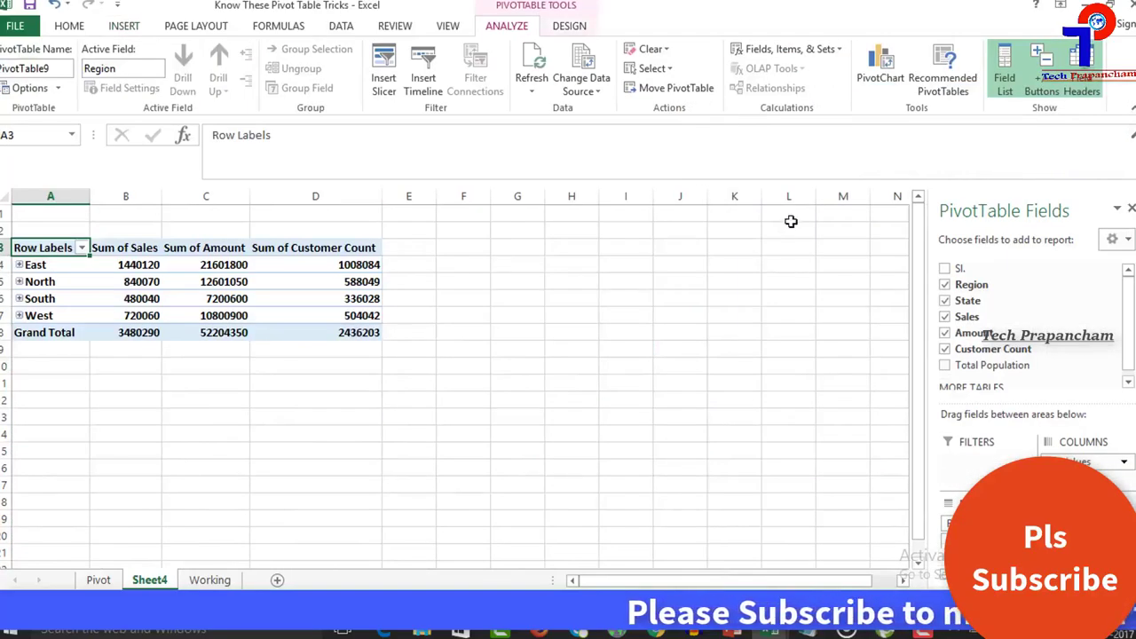
scroll(545, 139, "up", 3)
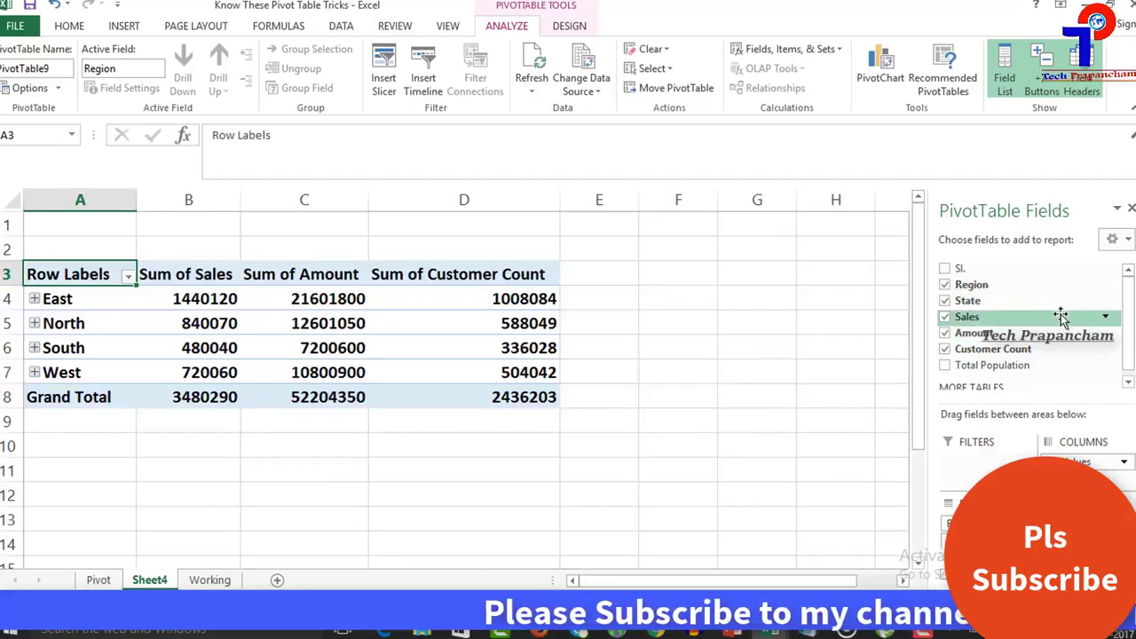
scroll(1128, 325, "down", 2)
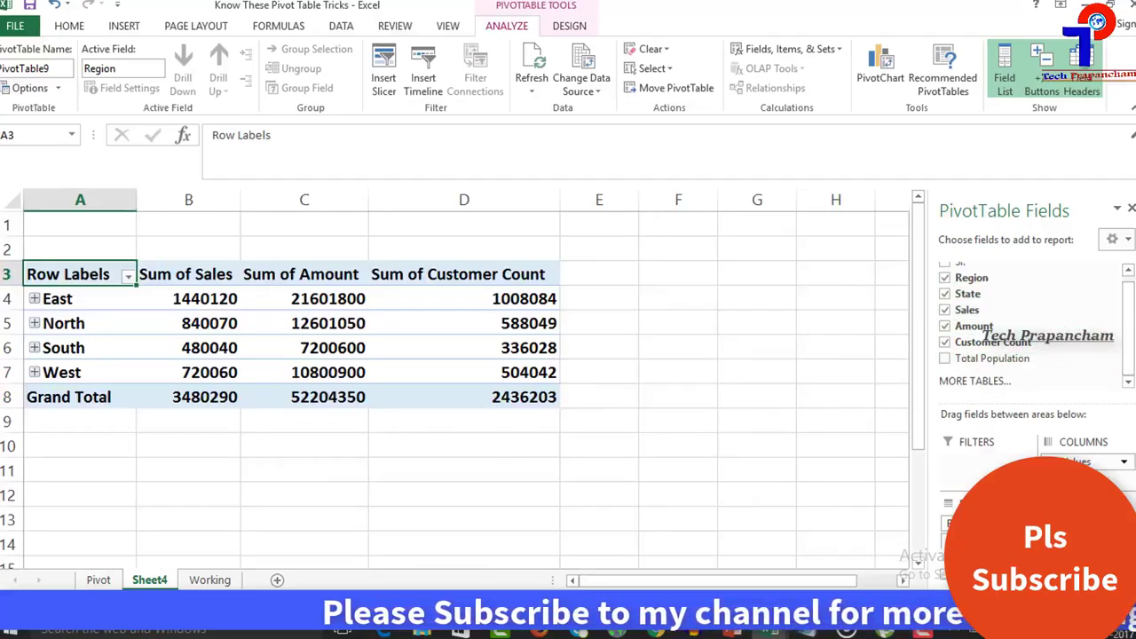
left_click_drag(1079, 462, 1018, 317)
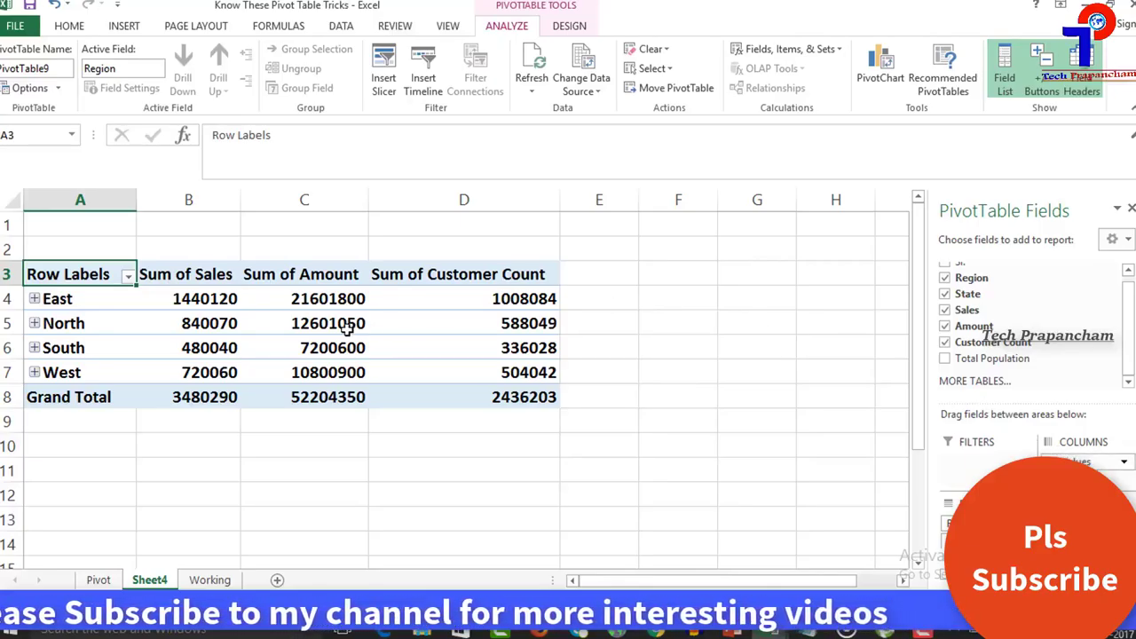
scroll(346, 324, "up", 1, "ctrl")
scroll(293, 326, "up", 1, "ctrl")
scroll(287, 325, "up", 1, "ctrl")
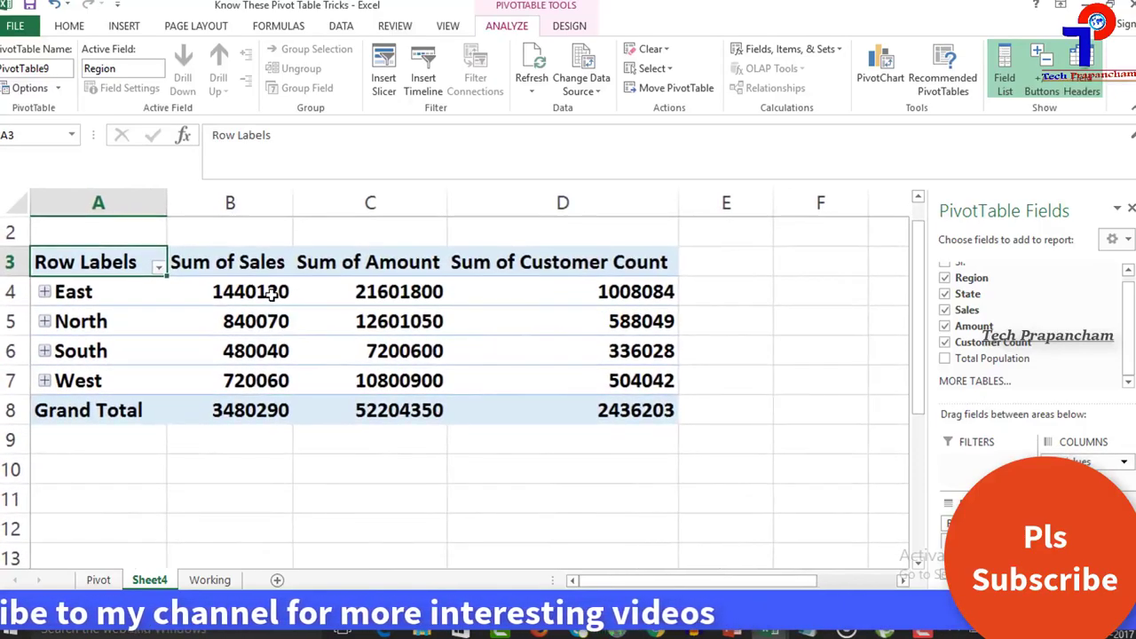
scroll(271, 294, "up", 1, "ctrl")
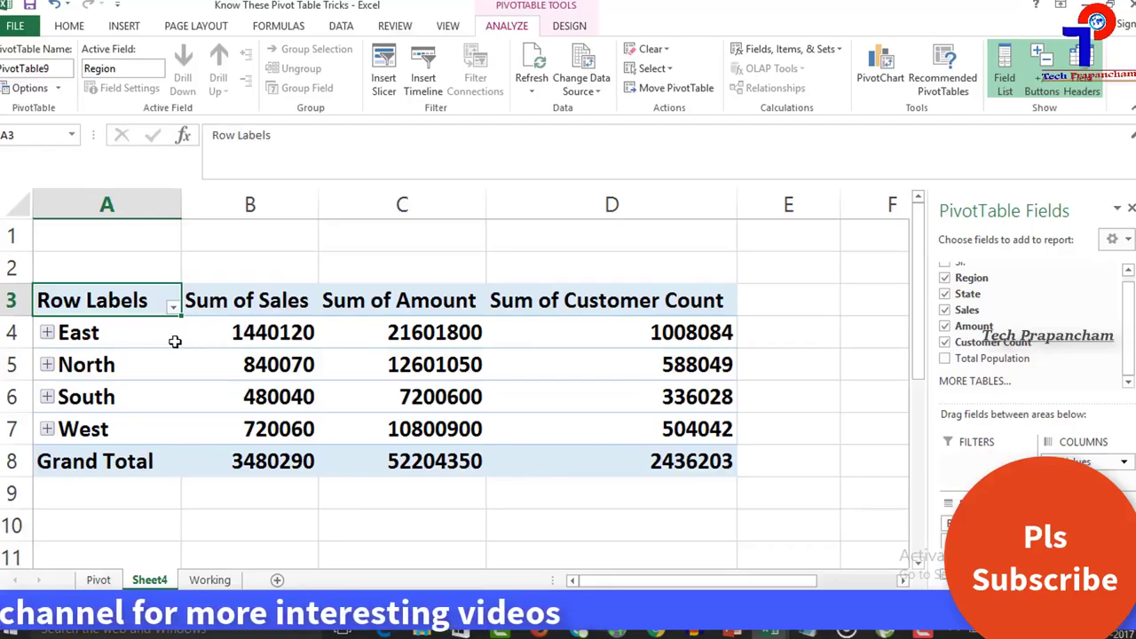
Select the East and North region labels and bring up their context menu.
left_click(125, 338)
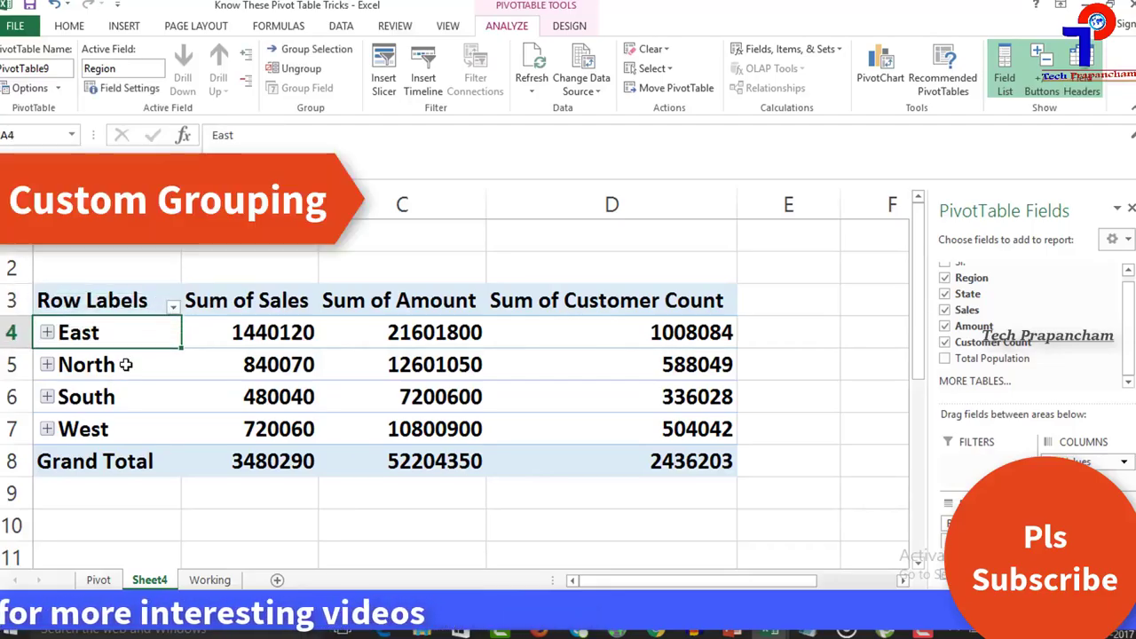
left_click(127, 364)
left_click(131, 396)
left_click(126, 427)
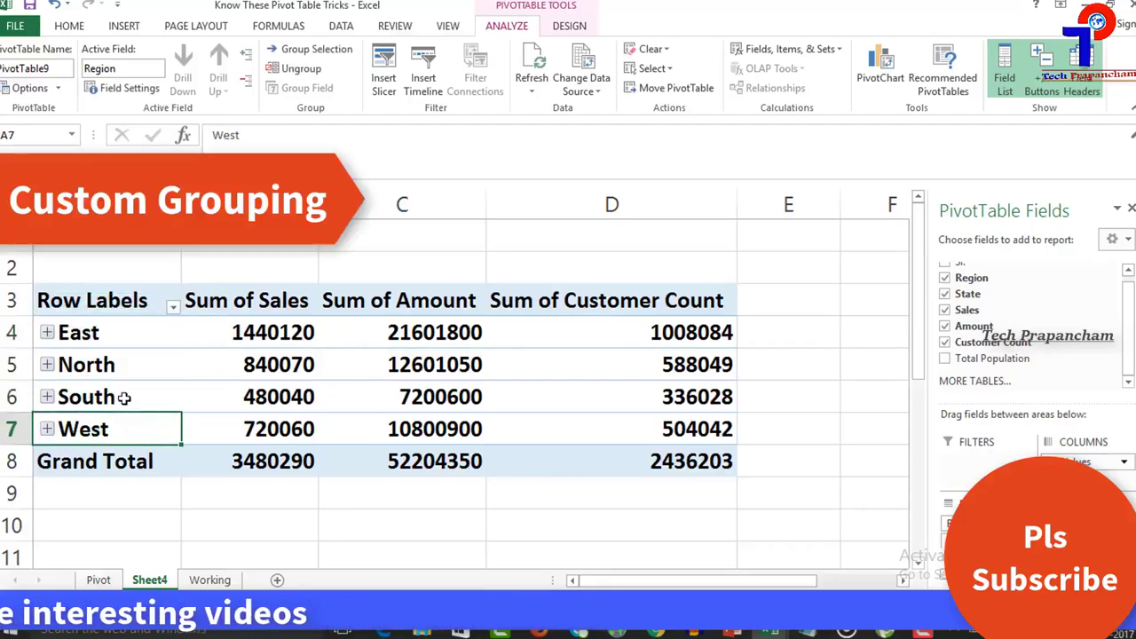
left_click(122, 339)
left_click(127, 362)
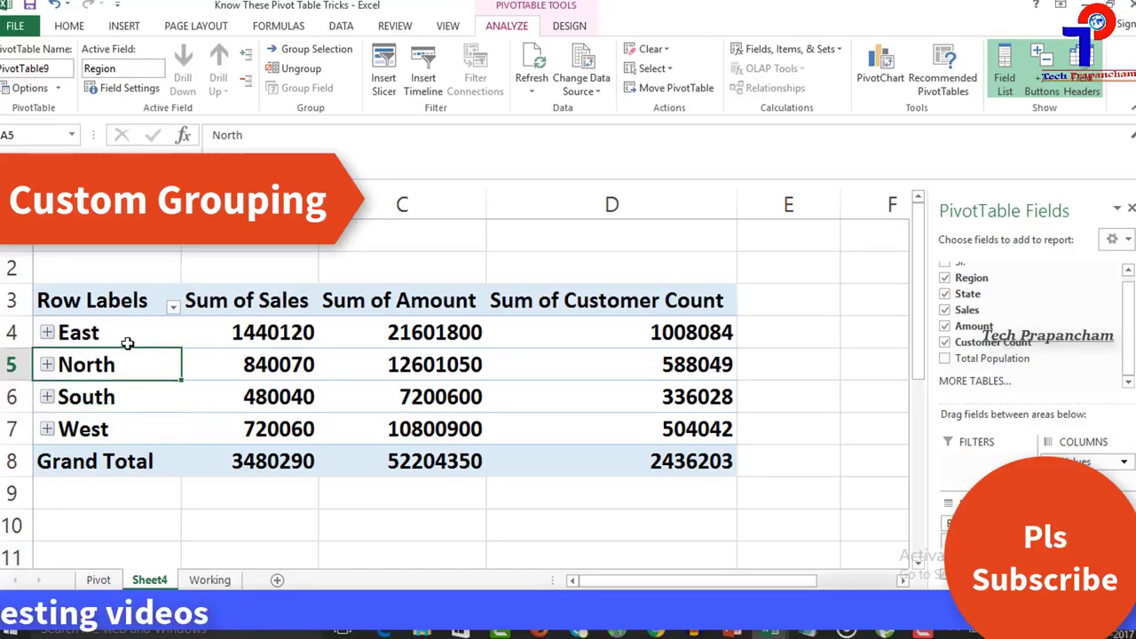
mouse_move(127, 344)
left_mouse_down()
mouse_move(127, 429)
mouse_move(125, 355)
left_mouse_up()
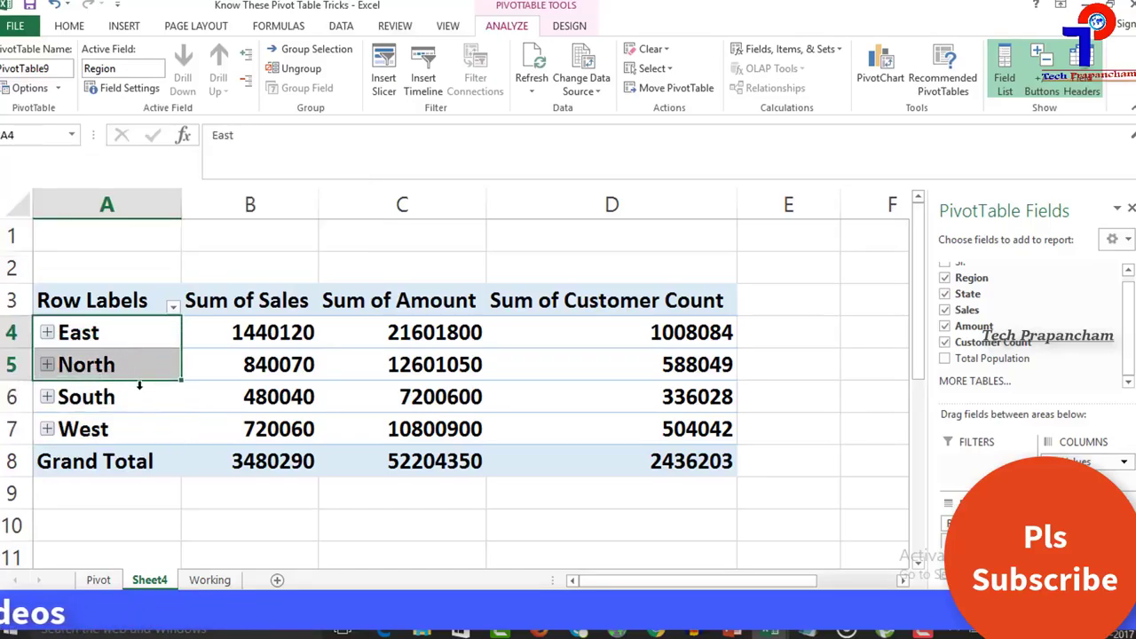
left_click_drag(138, 398, 138, 419)
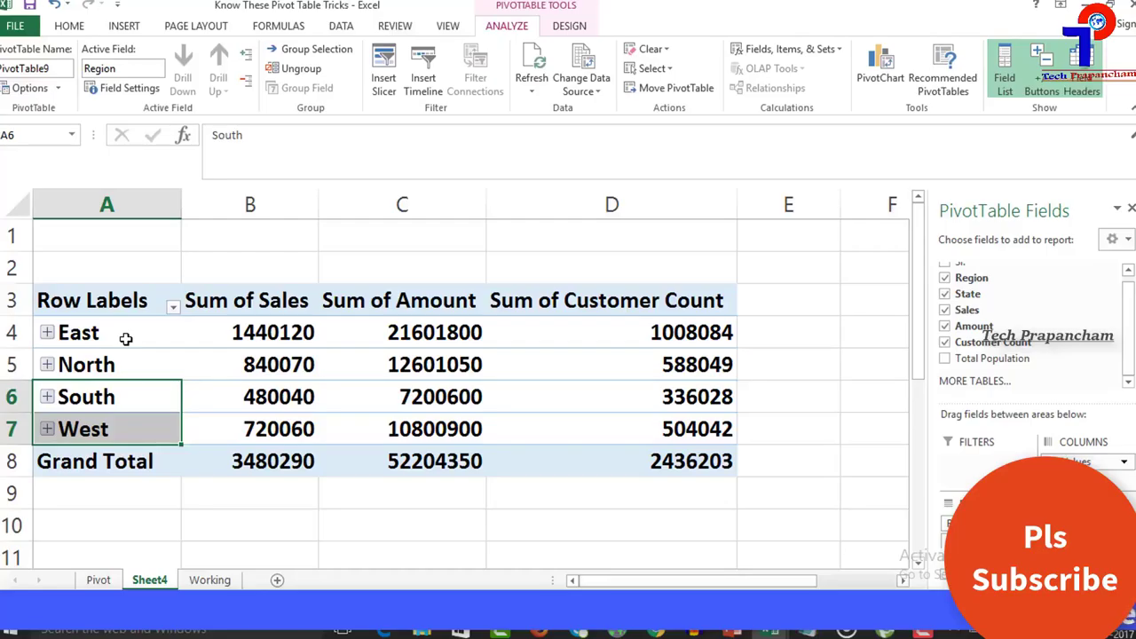
left_click(129, 340)
left_click_drag(127, 334, 126, 359)
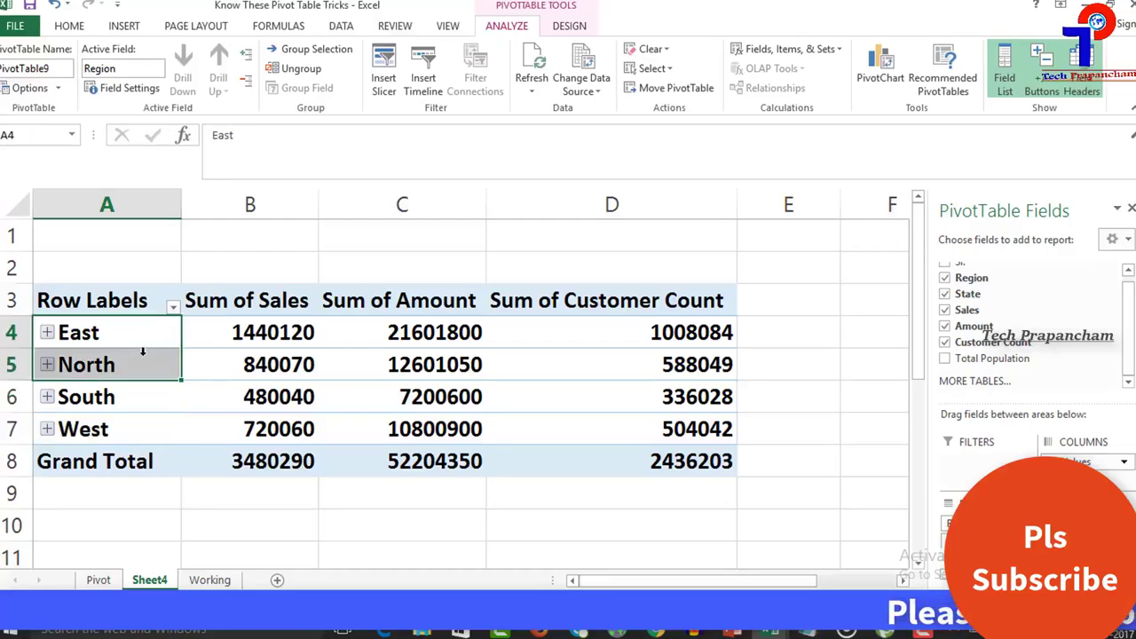
right_click(164, 365)
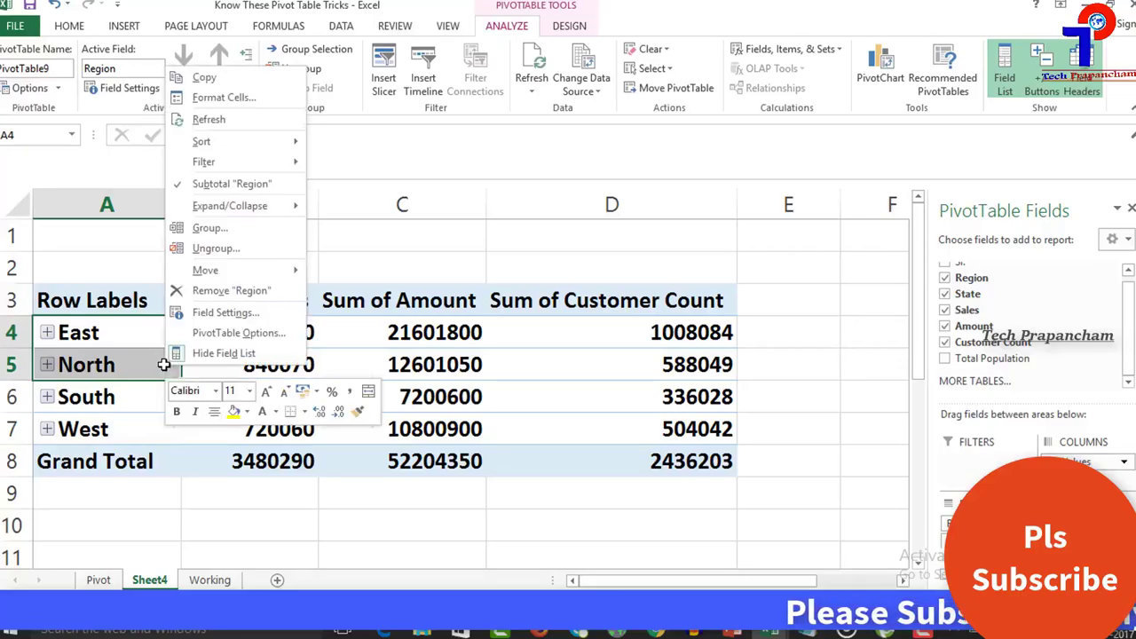
Group the East and North regions and rename the group to 'North India'.
left_click(275, 232)
left_click(148, 329)
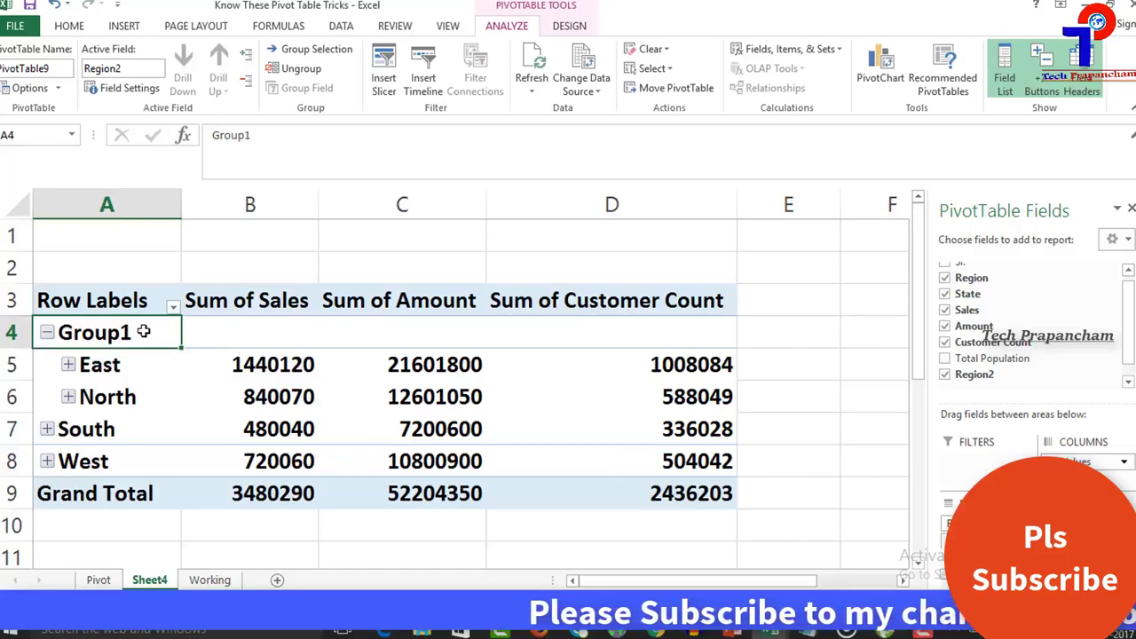
type("North")
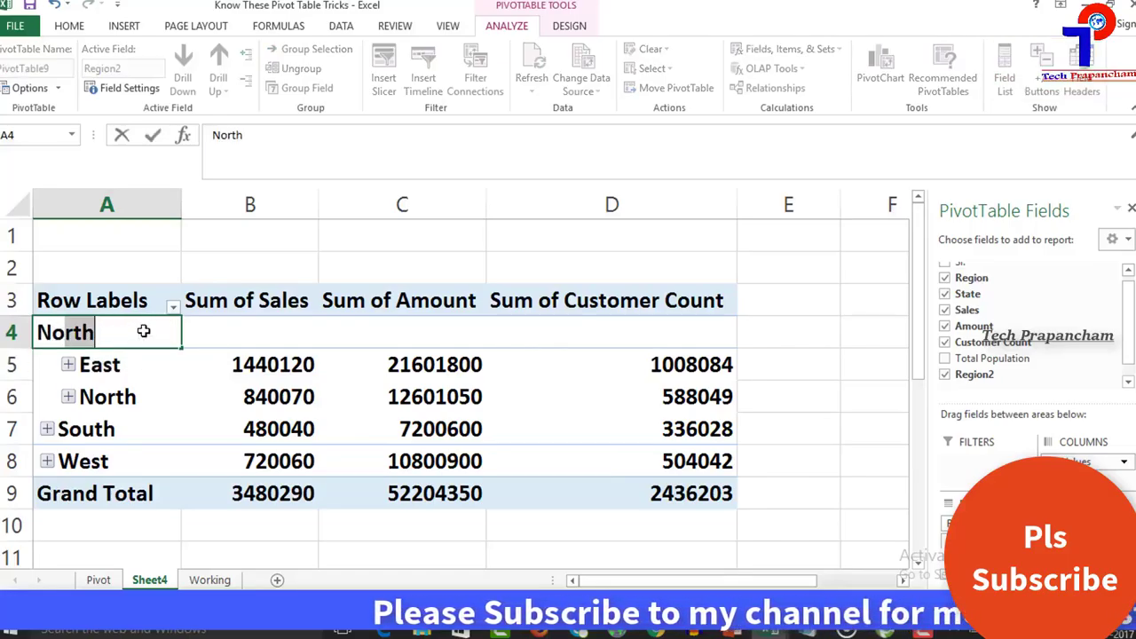
type(" In")
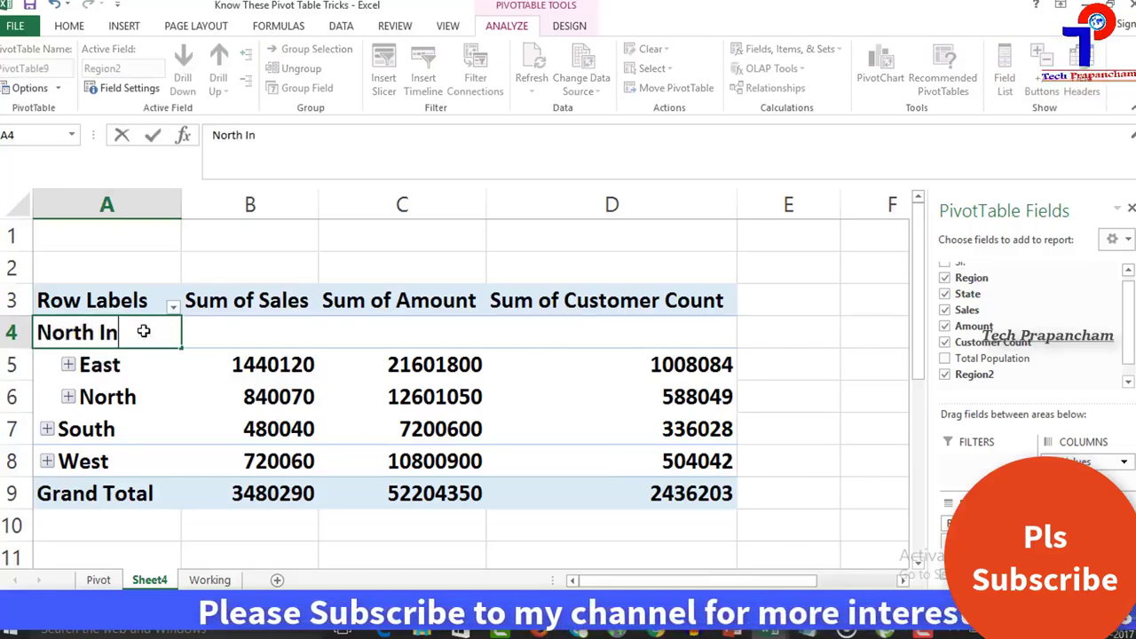
type("dia")
left_click(115, 428)
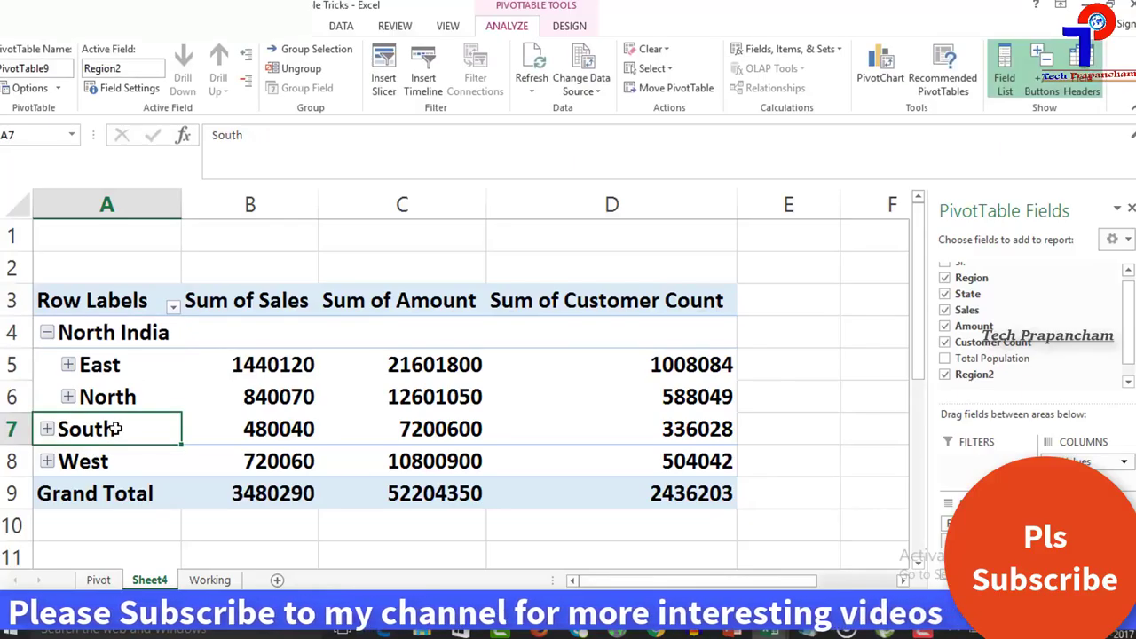
Group the South and West regions and name the group 'South India'.
key("shift+Down")
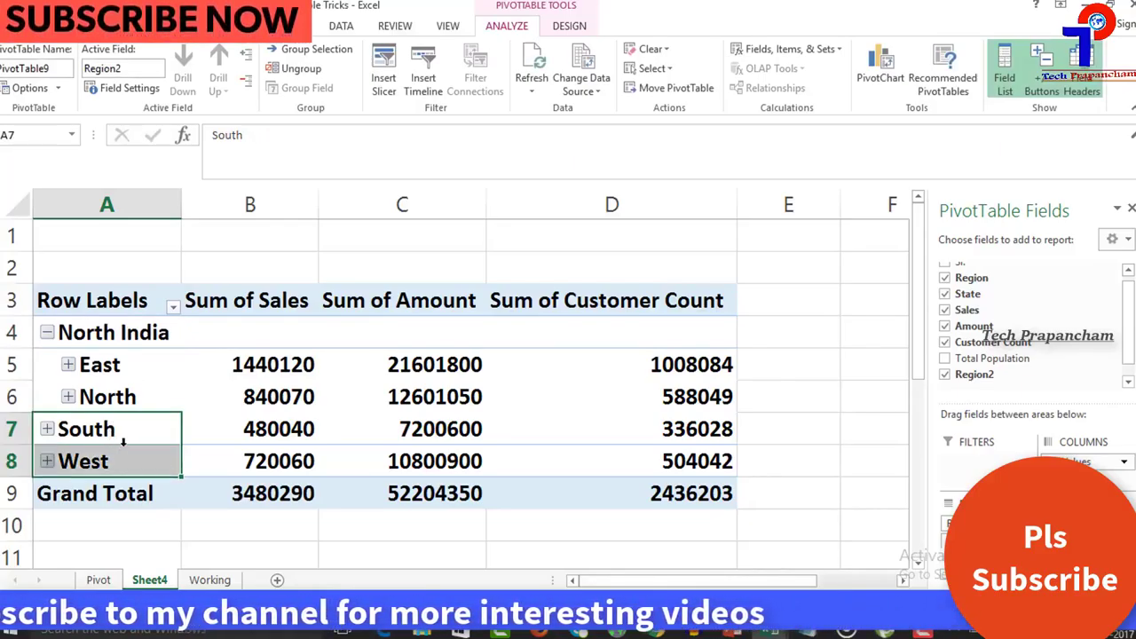
right_click(127, 437)
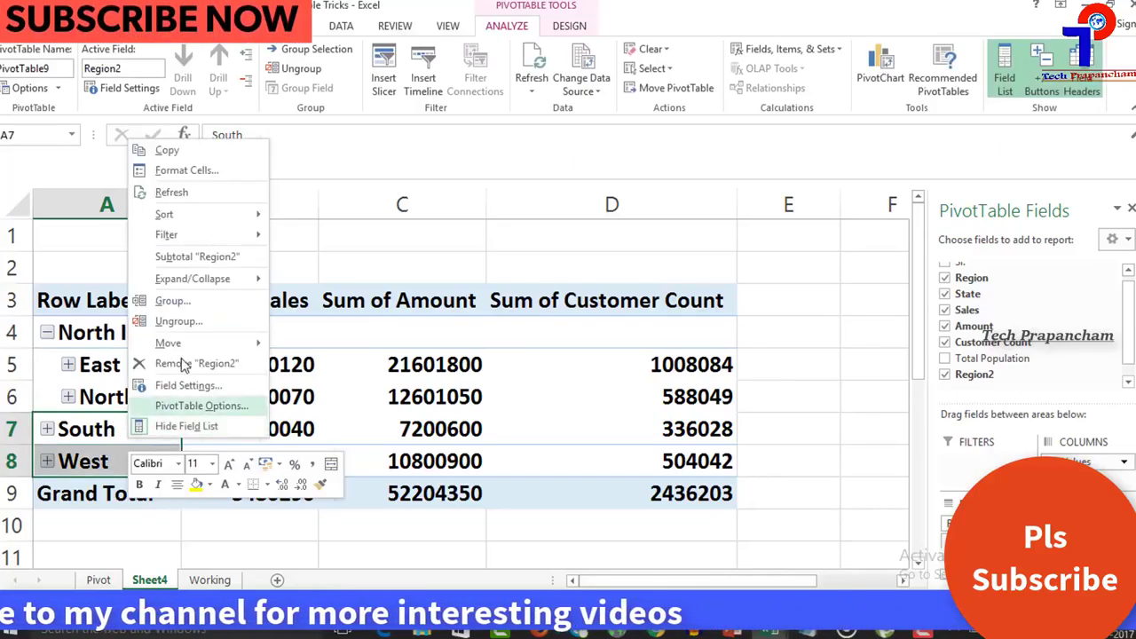
left_click(172, 301)
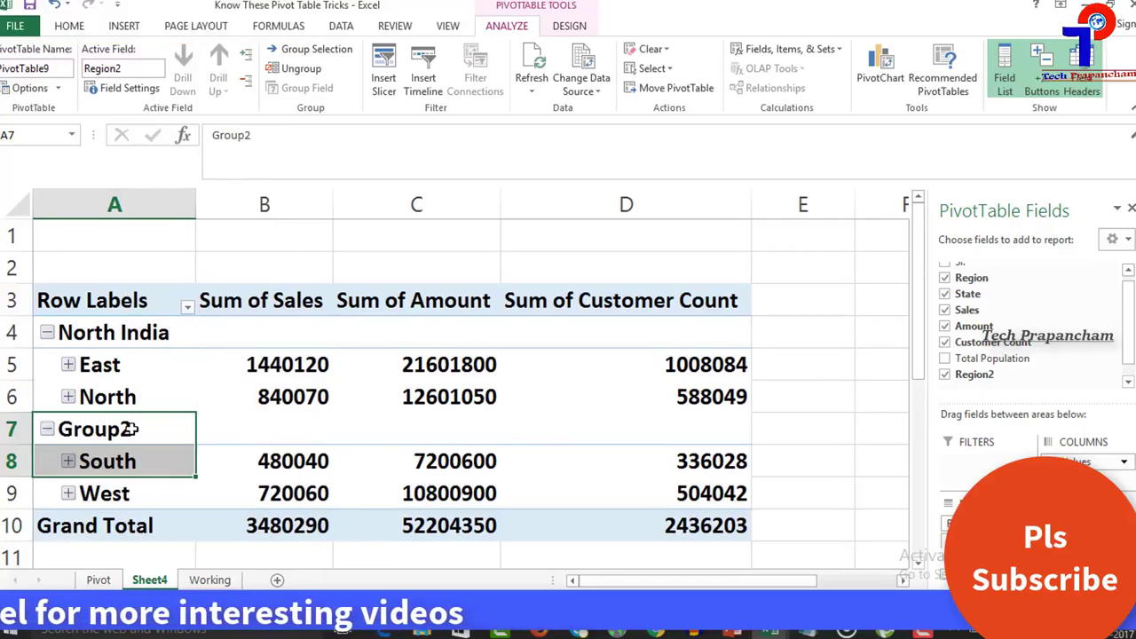
type("South India")
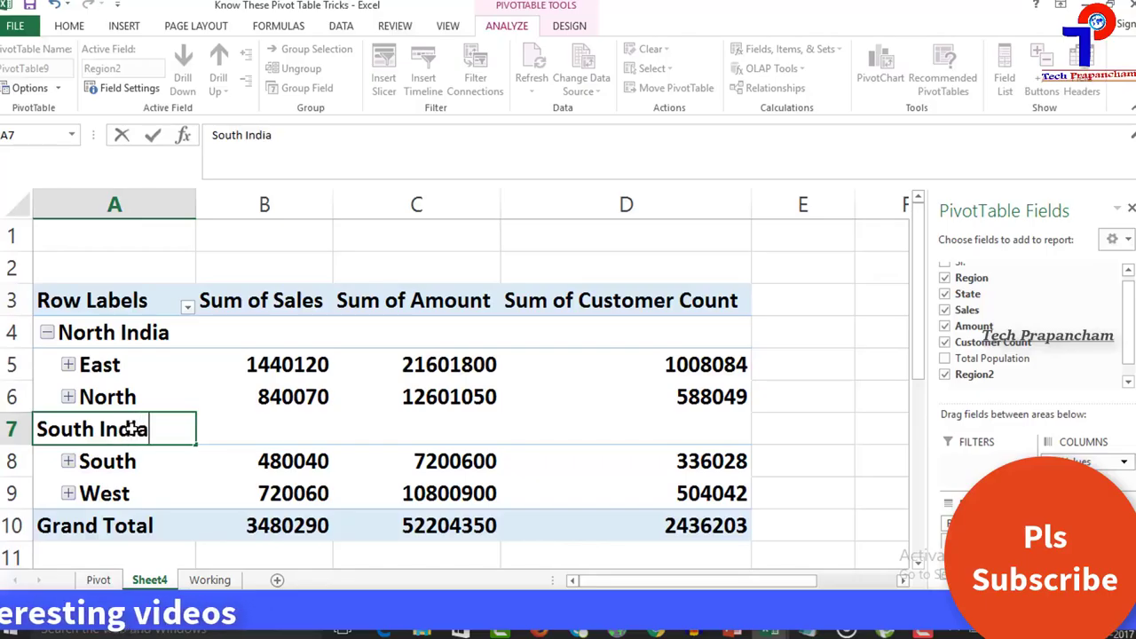
key("Return")
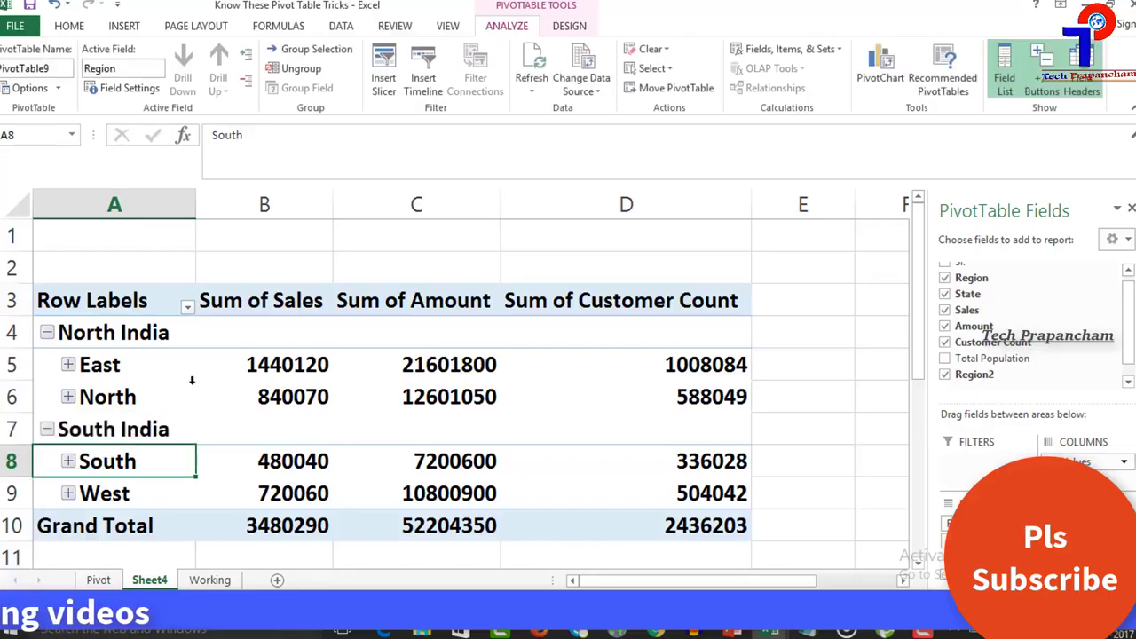
Collapse North India and South India to show sales totals of 2280190 and 1200100.
left_click(46, 332)
left_click(46, 365)
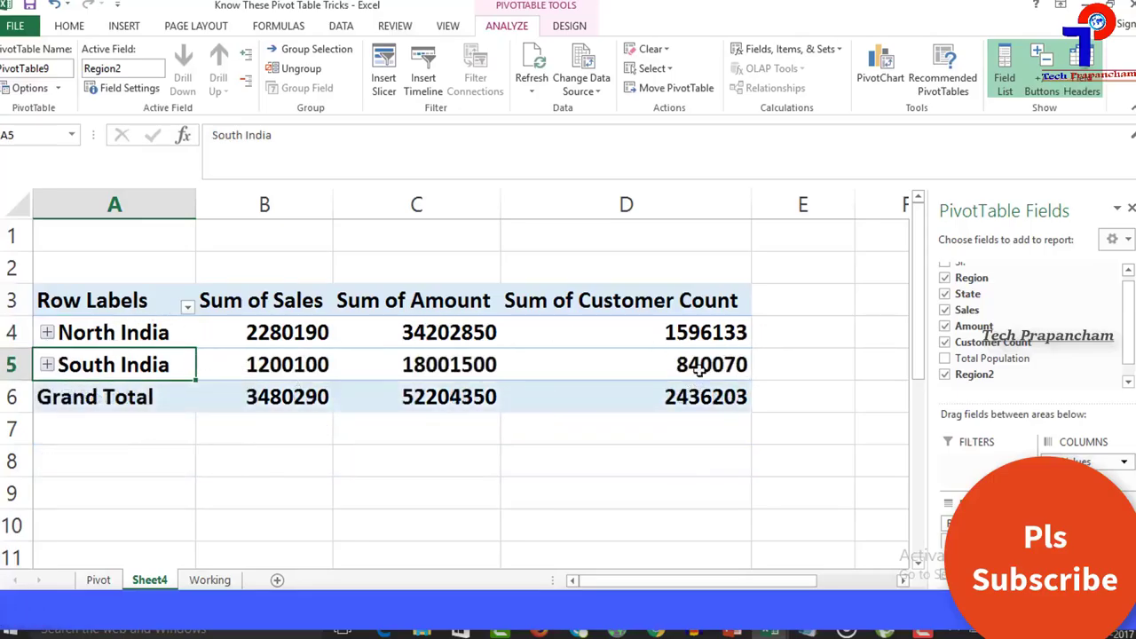
mouse_move(688, 365)
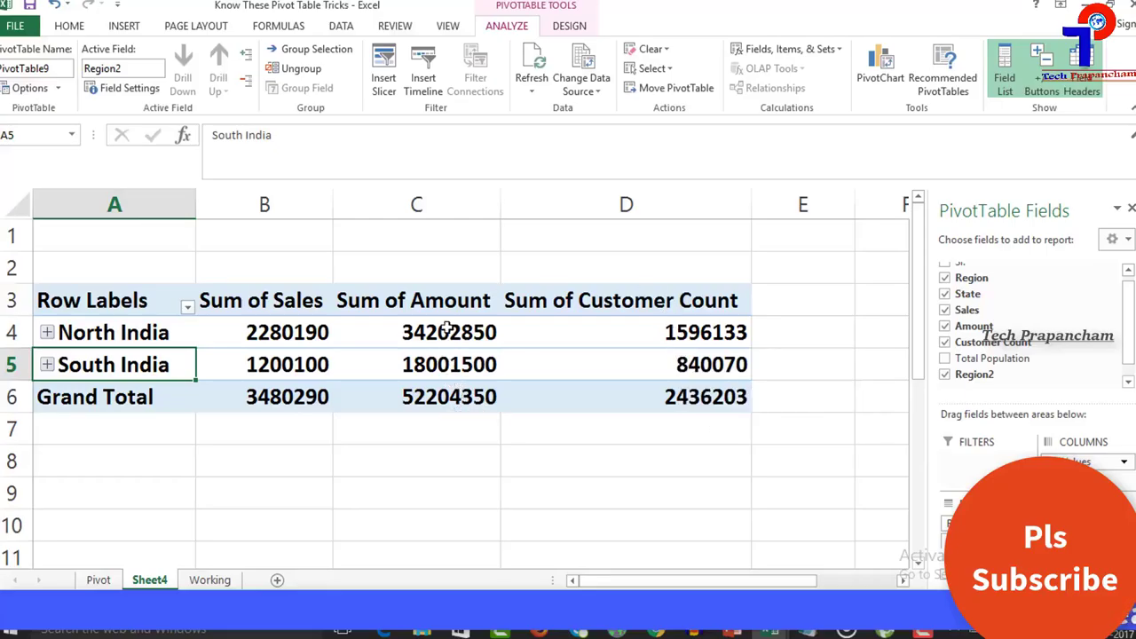
Inspect the value headers' context menus, then return to the Pivot sheet's original four-region table.
left_click_drag(238, 303, 346, 302)
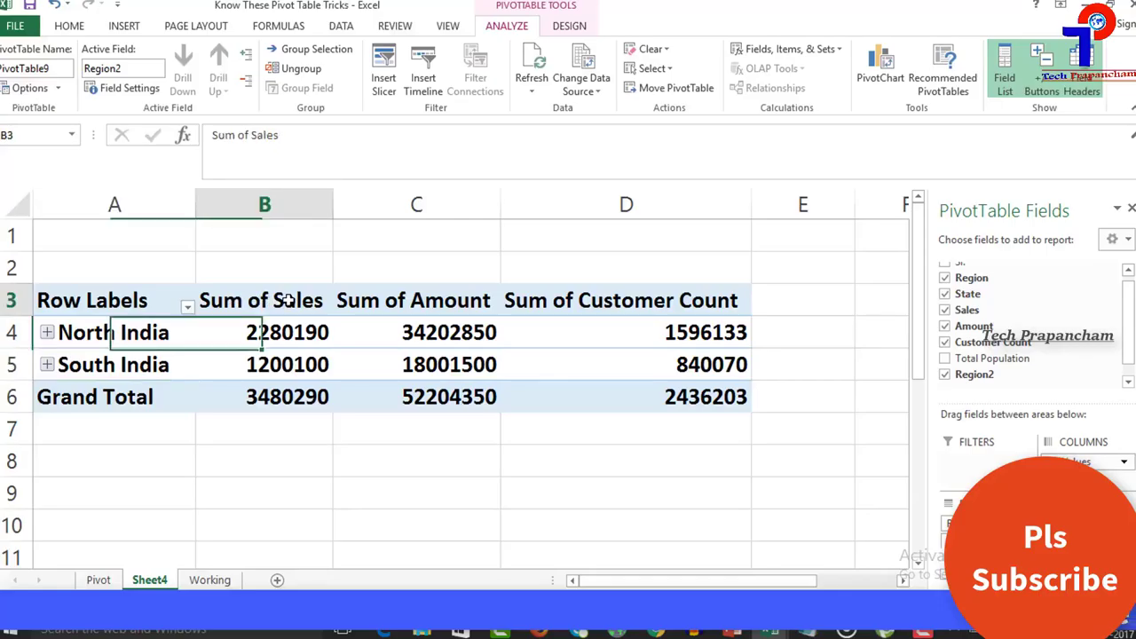
right_click(355, 302)
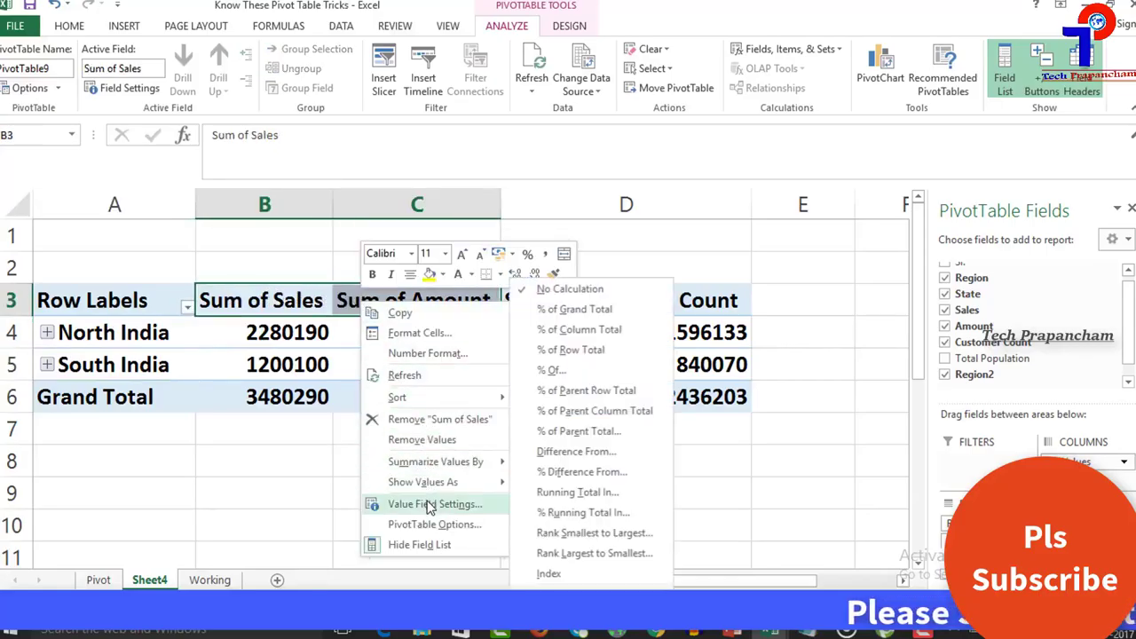
key("Escape")
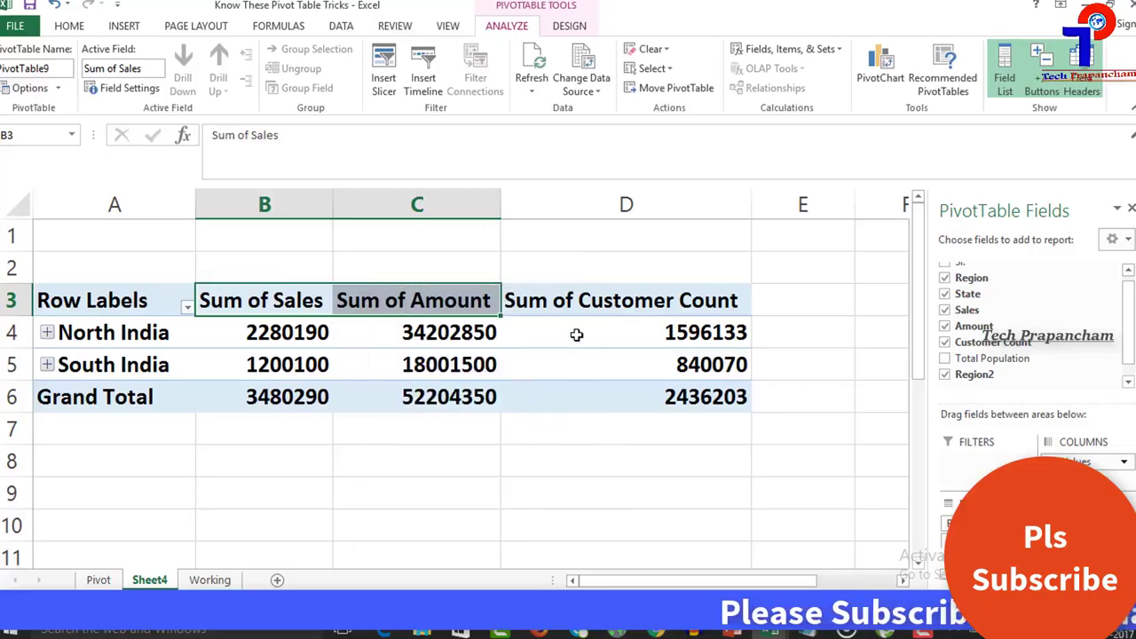
left_click(579, 301)
right_click(576, 304)
key("Escape")
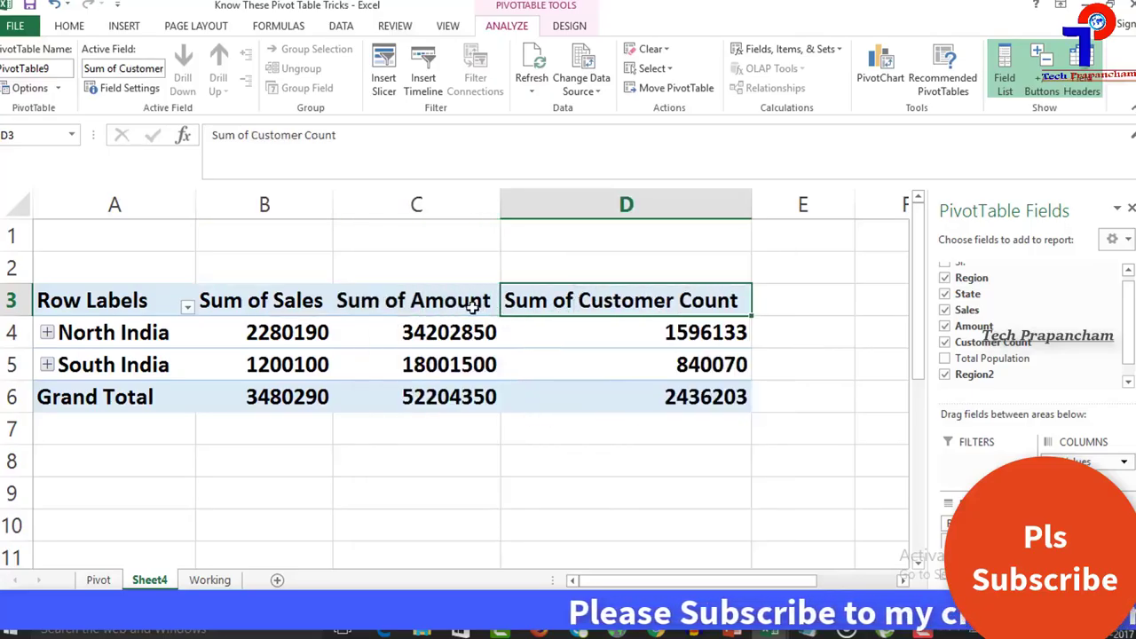
left_click(437, 302)
left_click_drag(438, 301, 550, 307)
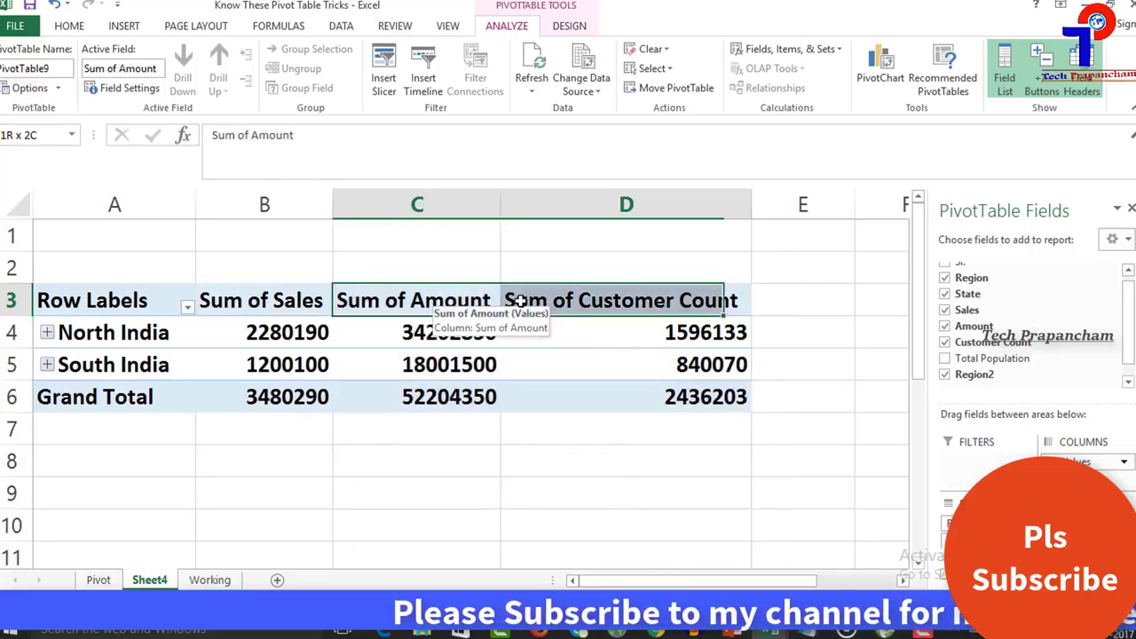
right_click(553, 306)
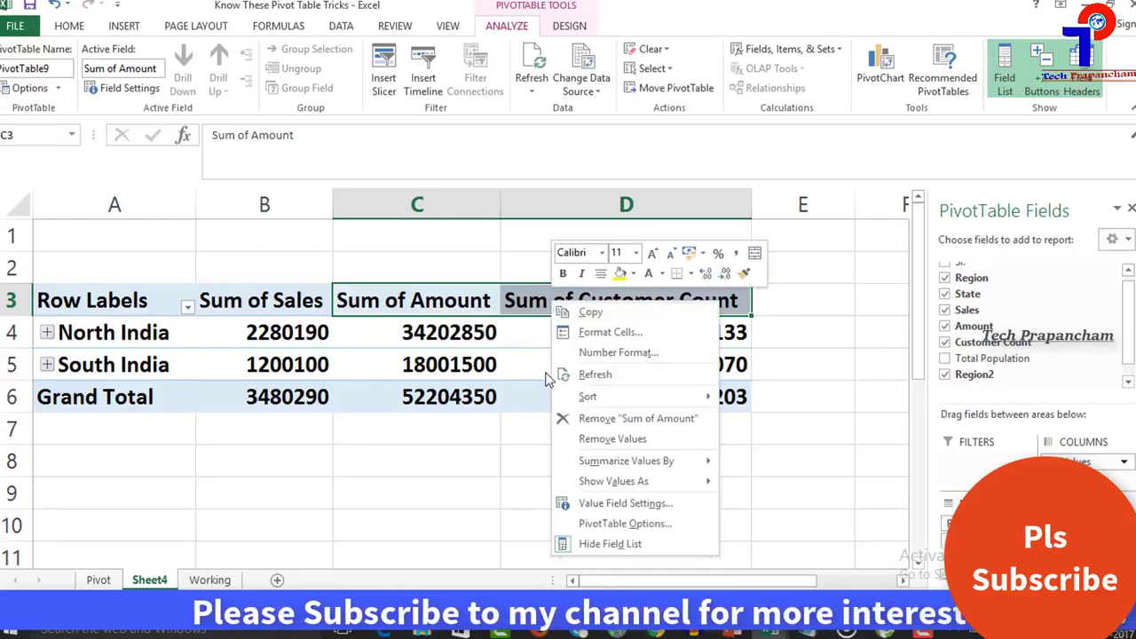
key("Escape")
left_click(102, 581)
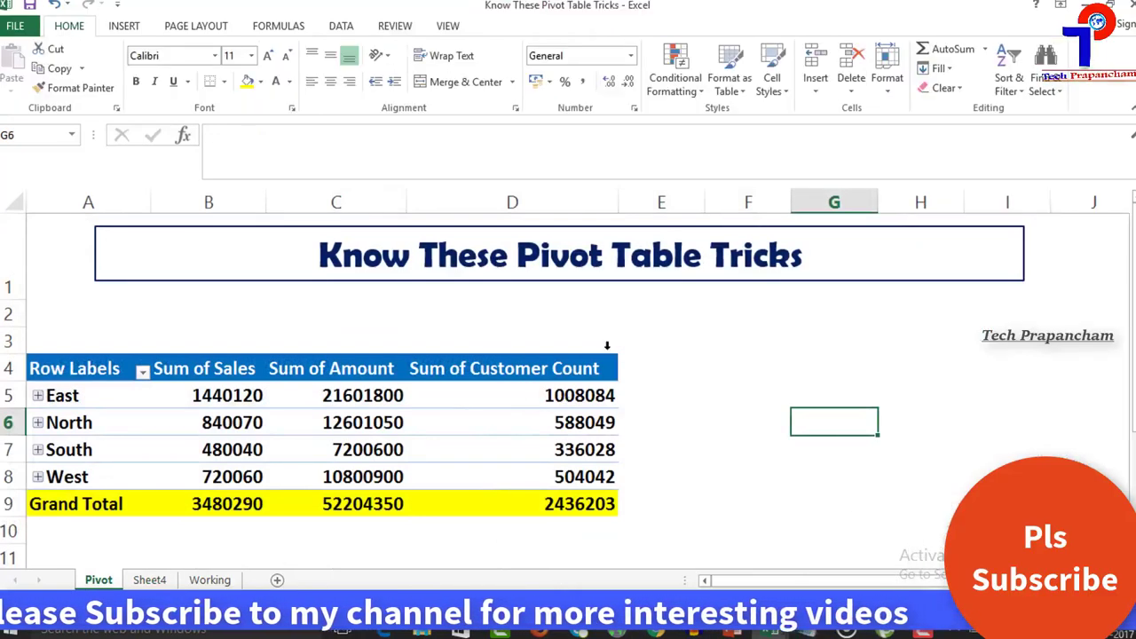